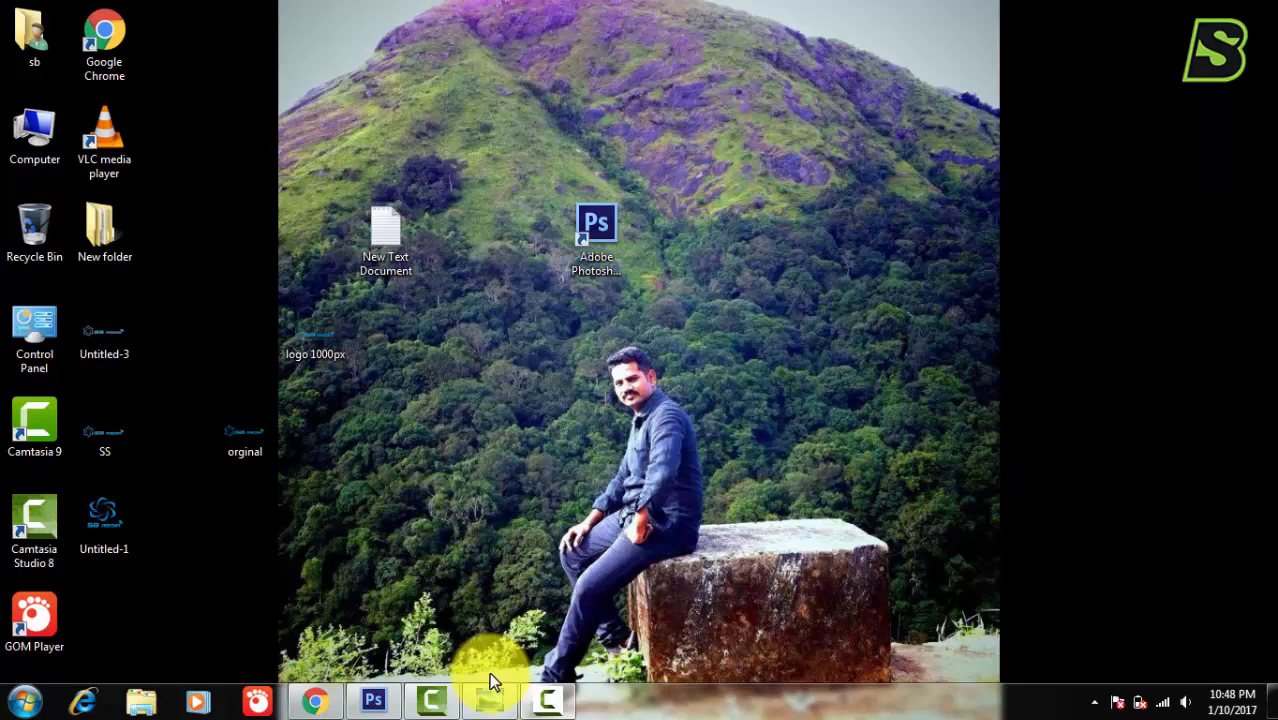
Step: Switch to Chrome and bring up the channel's video list in YouTube's Video Manager
{"action": "left_click", "coordinate": [312, 702]}
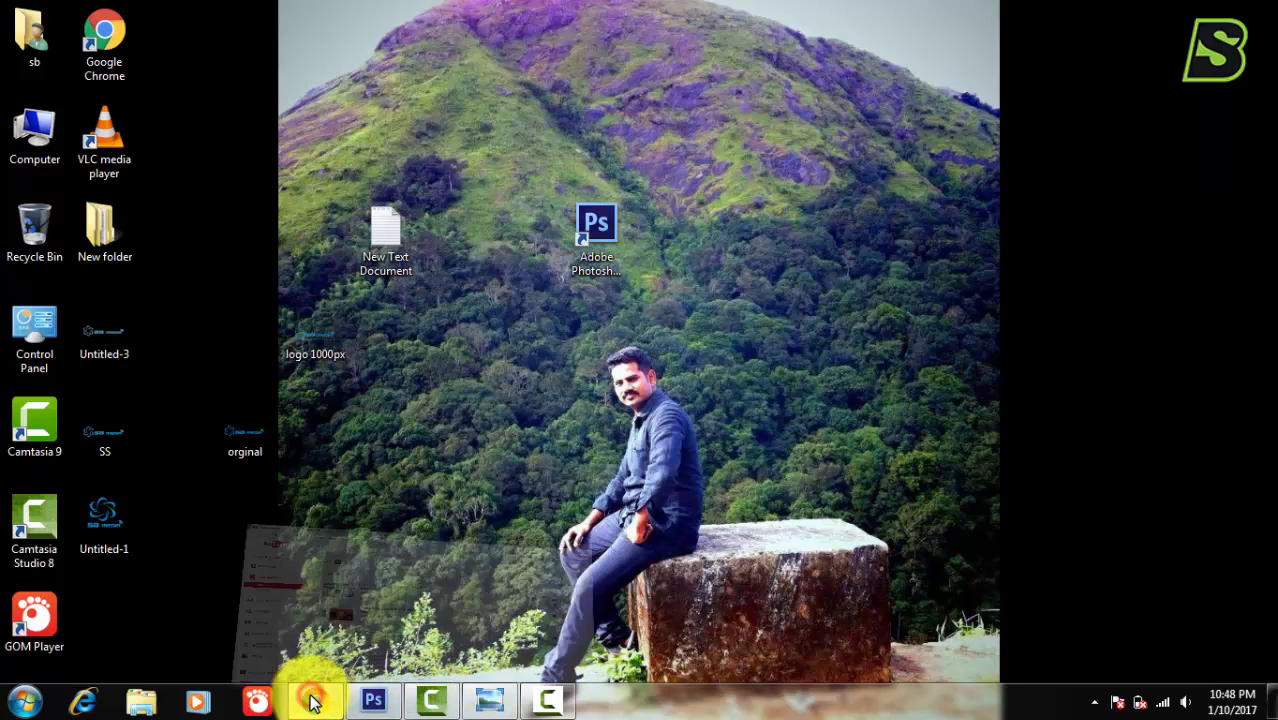
{"action": "left_click", "coordinate": [293, 10]}
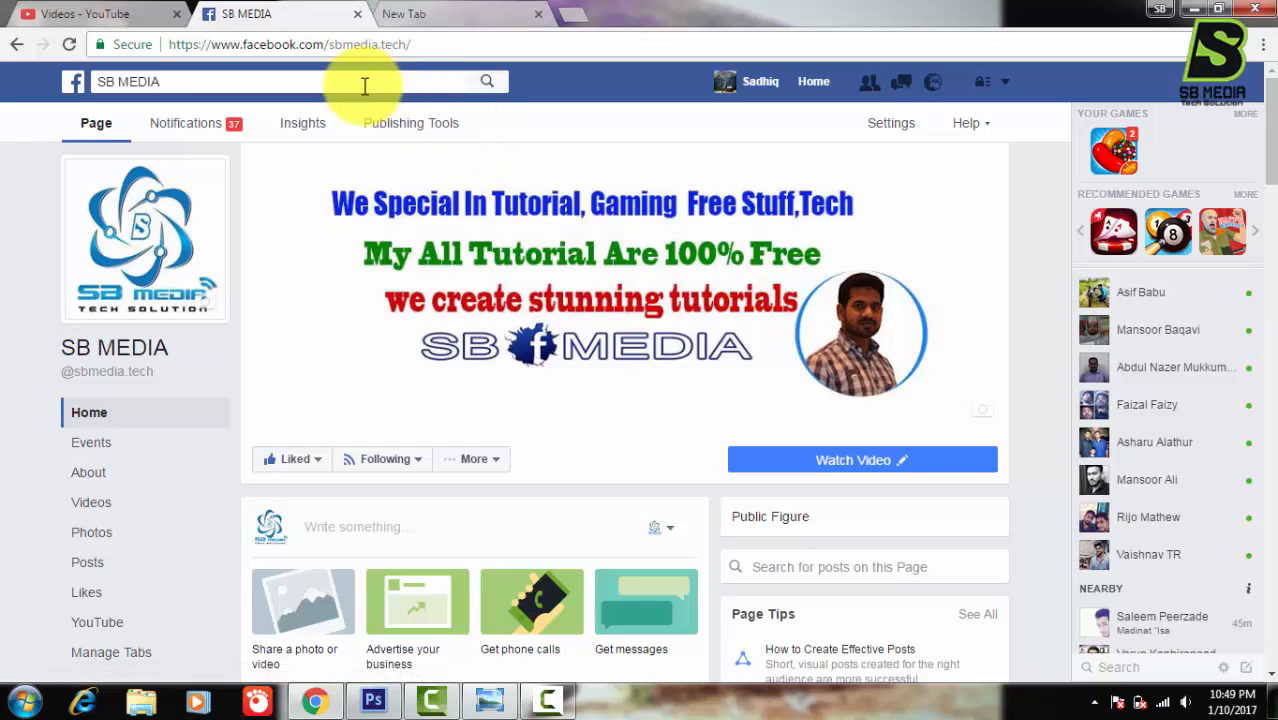
{"action": "left_click", "coordinate": [135, 20]}
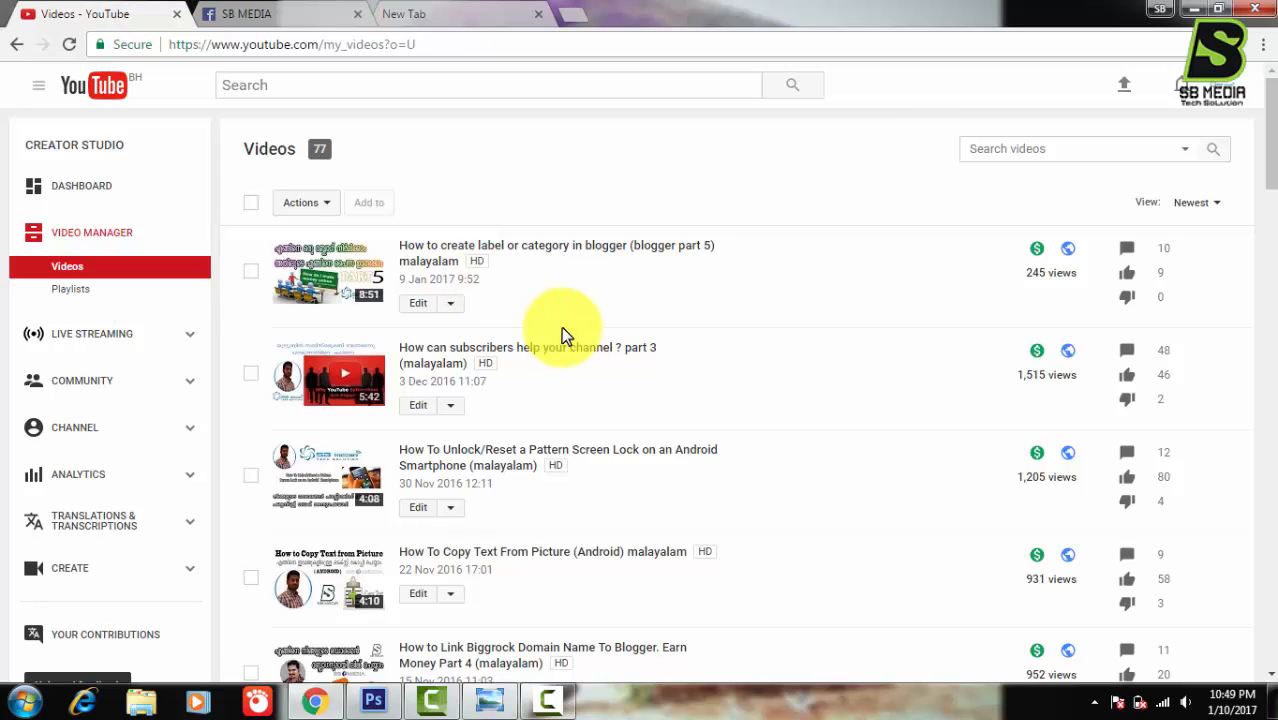
Step: Open the blogger part 5 video on its own page and examine the end screen elements near its end
{"action": "right_click", "coordinate": [419, 252]}
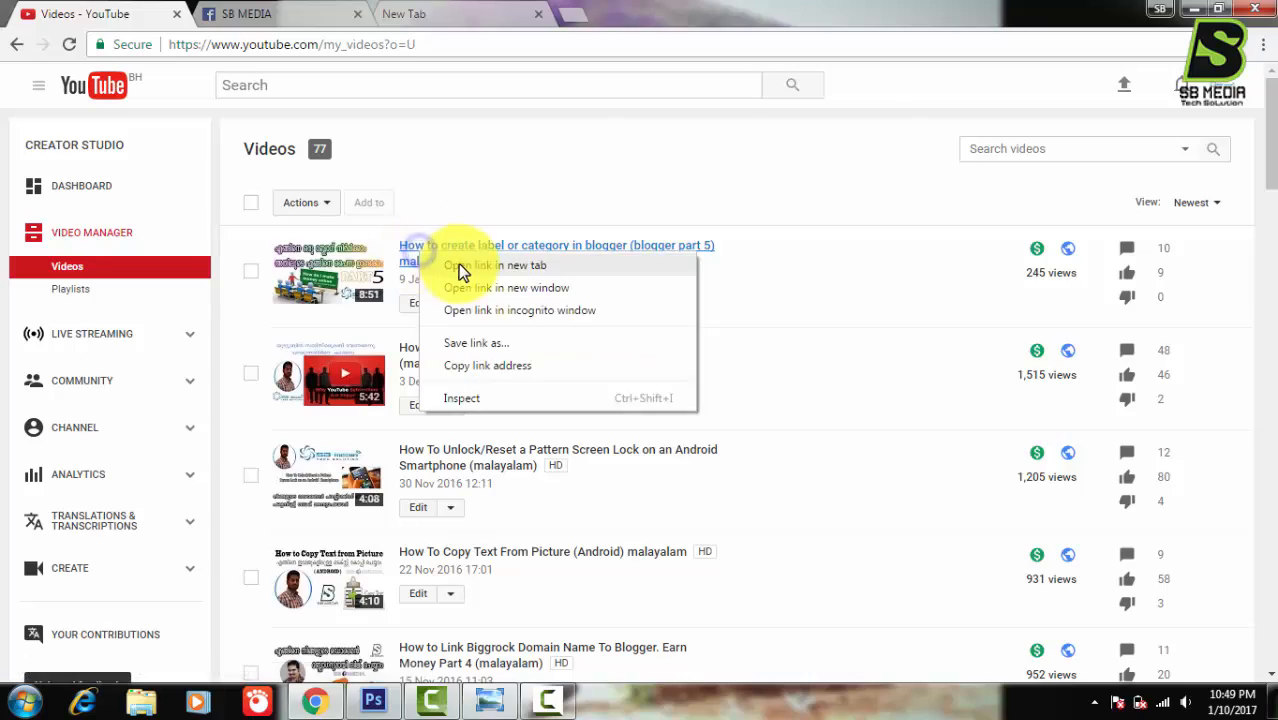
{"action": "left_click", "coordinate": [458, 263]}
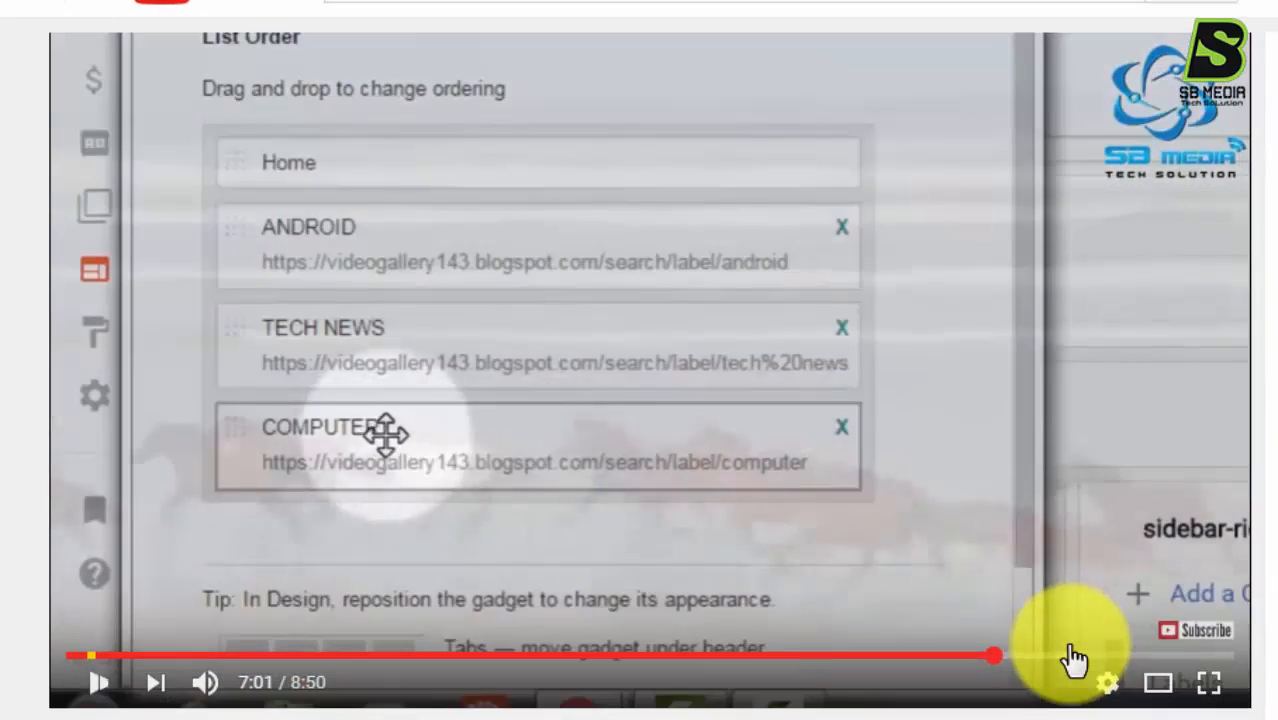
{"action": "left_click", "coordinate": [1100, 655]}
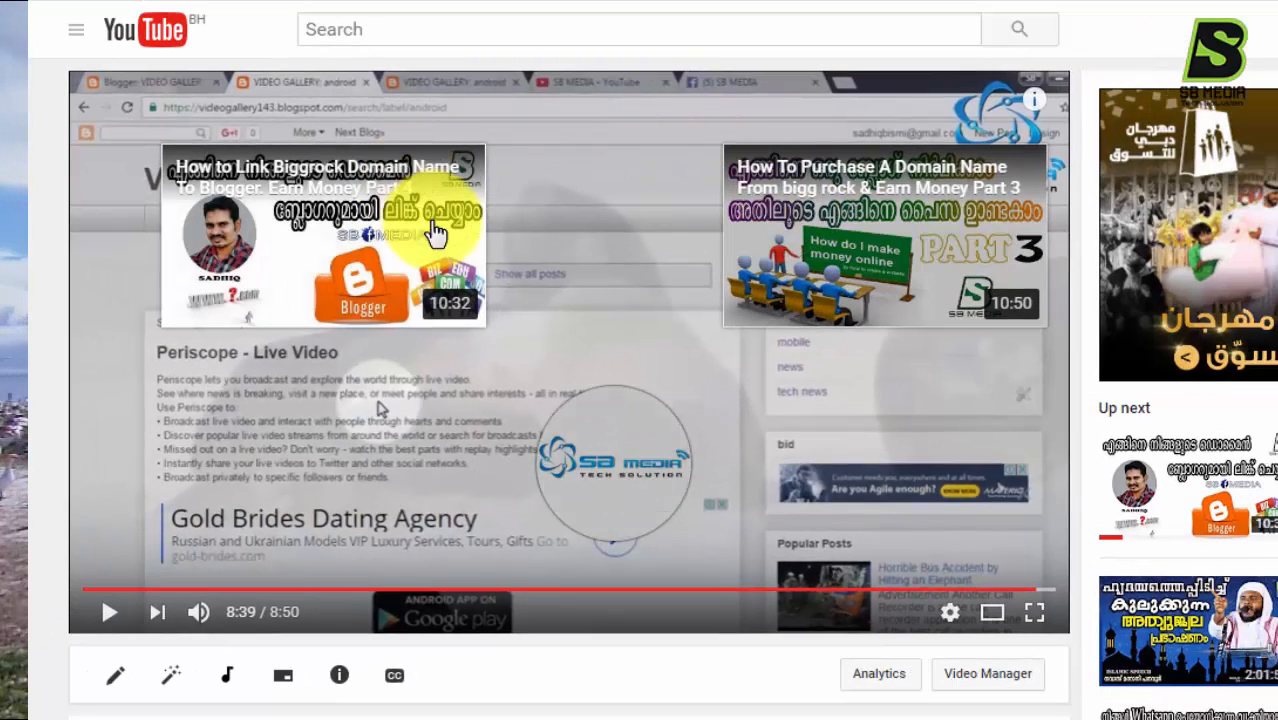
{"action": "mouse_move", "coordinate": [599, 528]}
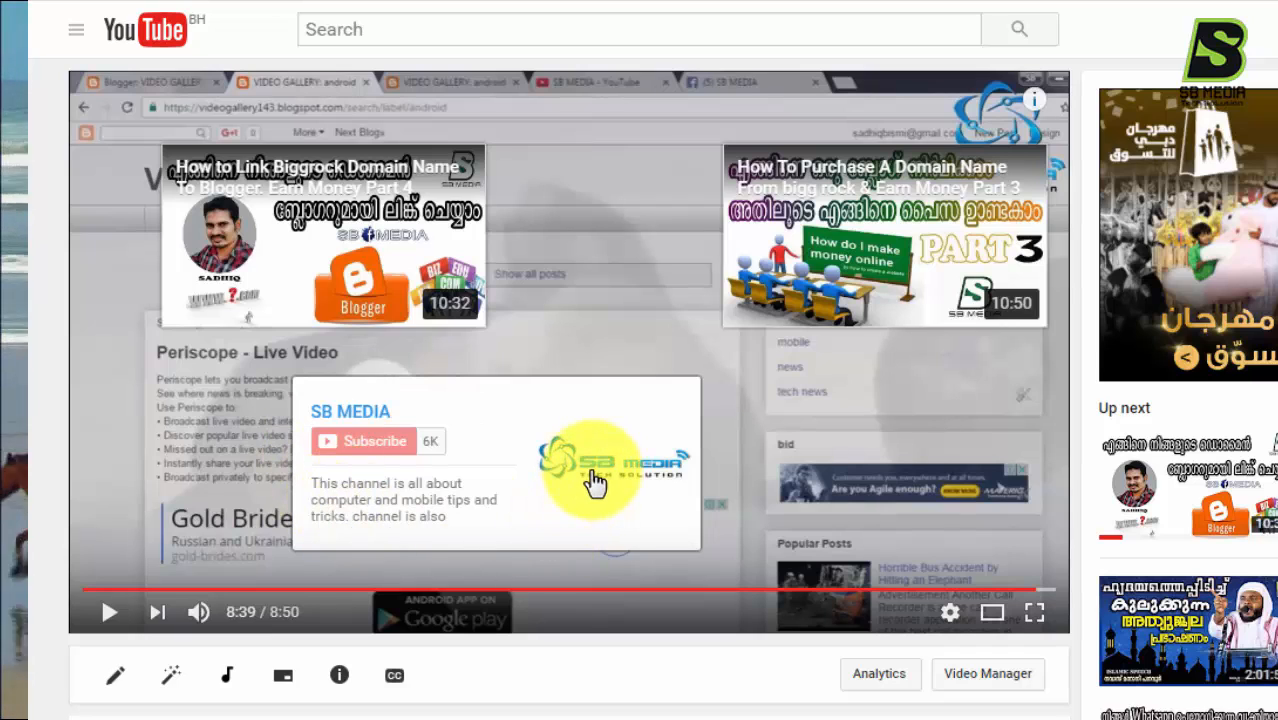
{"action": "left_click", "coordinate": [412, 448]}
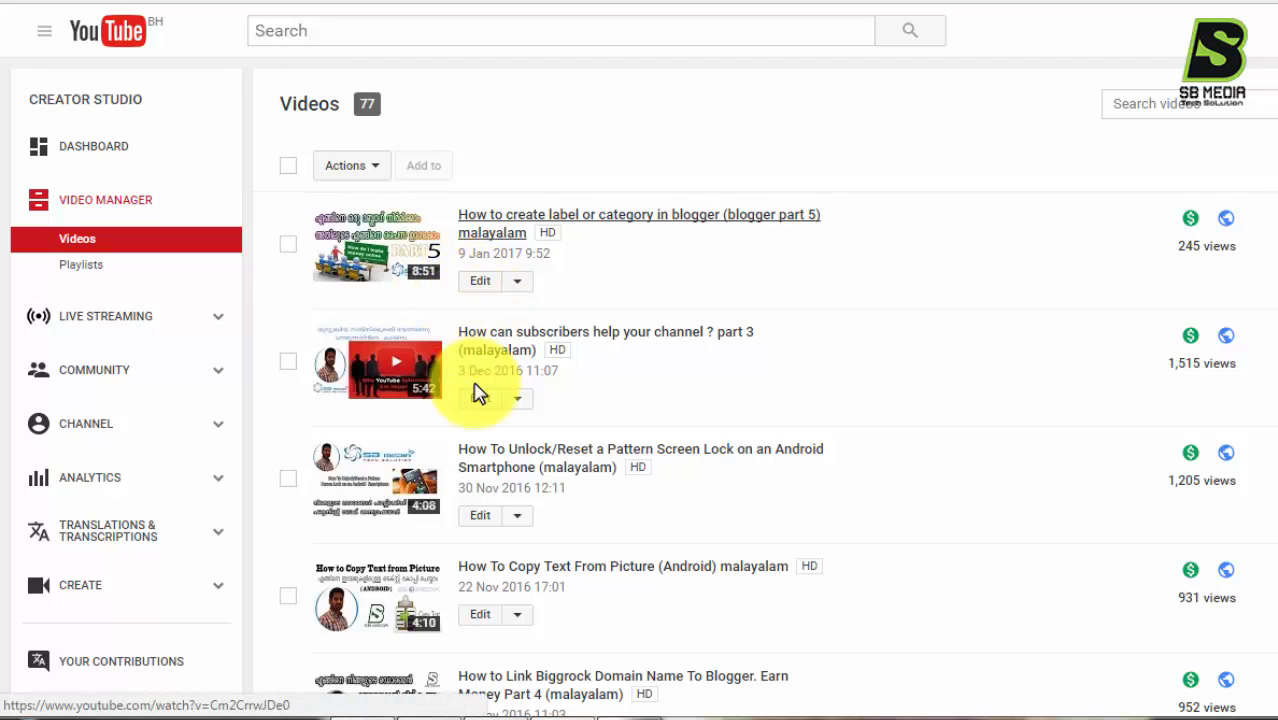
Step: Open the End screen & Annotations editor for the video "FEDERALBANK-FED BOOK FOR Android, Windows & iPhone"
{"action": "scroll", "coordinate": [768, 283], "scroll_direction": "down", "scroll_amount": 5}
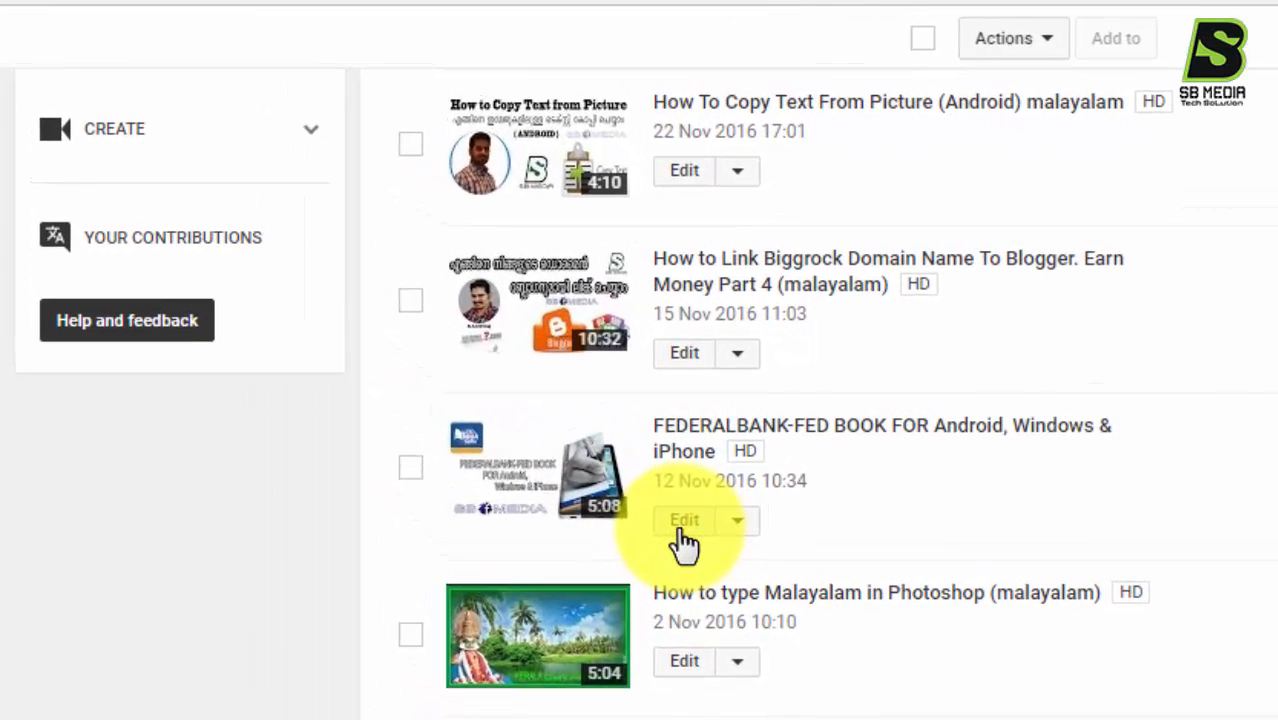
{"action": "left_click", "coordinate": [678, 526]}
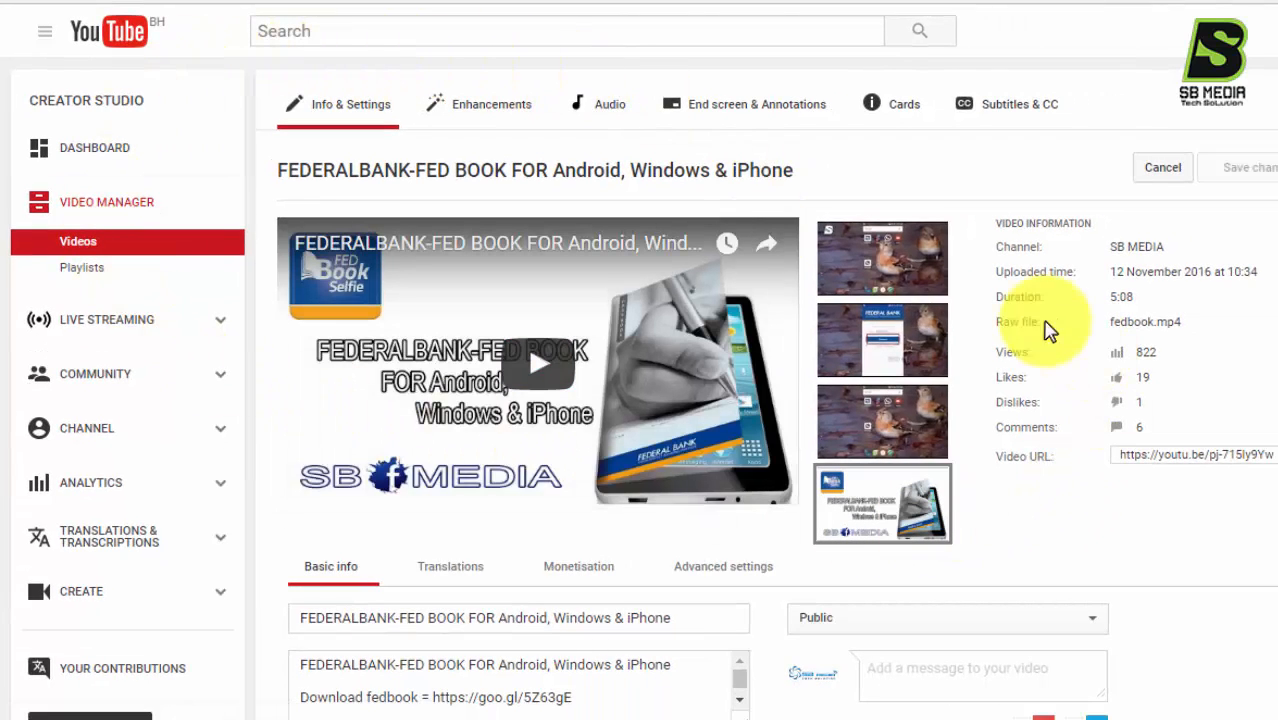
{"action": "left_click", "coordinate": [716, 118]}
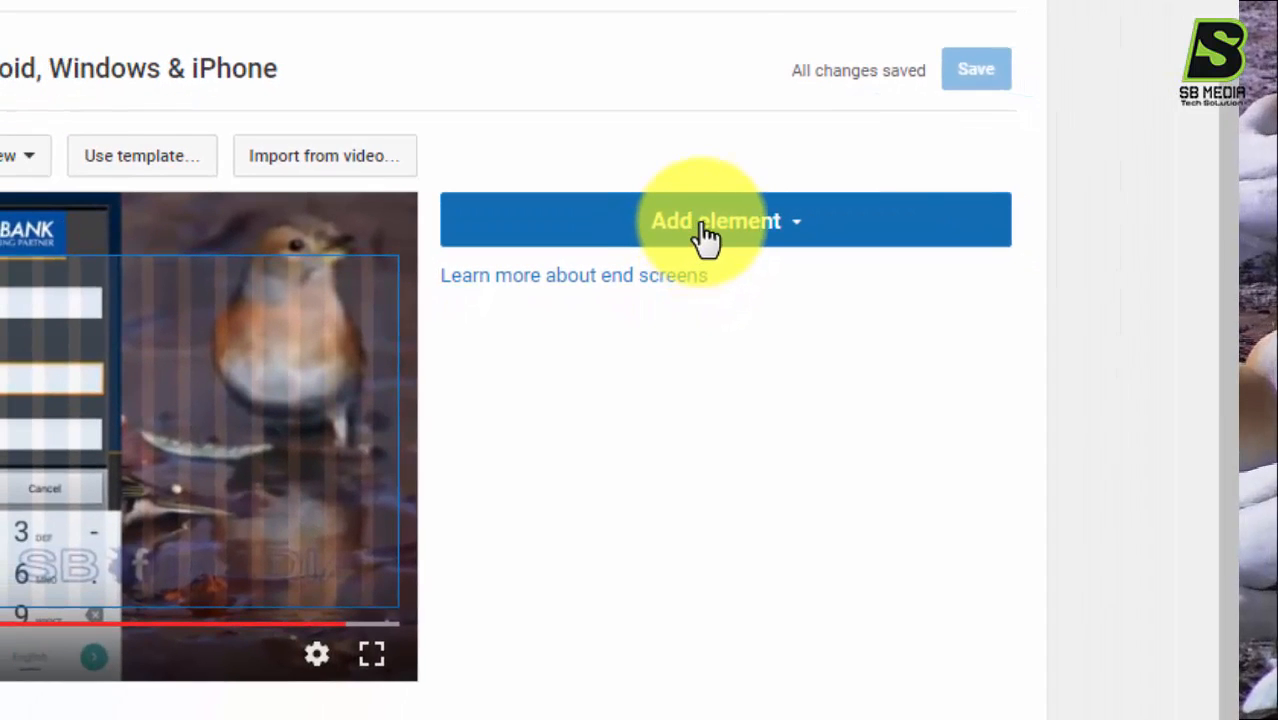
Step: Add a Video or Playlist end screen element featuring the chosen upload "How to protect WhatsApp account from Hackers"
{"action": "left_click", "coordinate": [706, 238]}
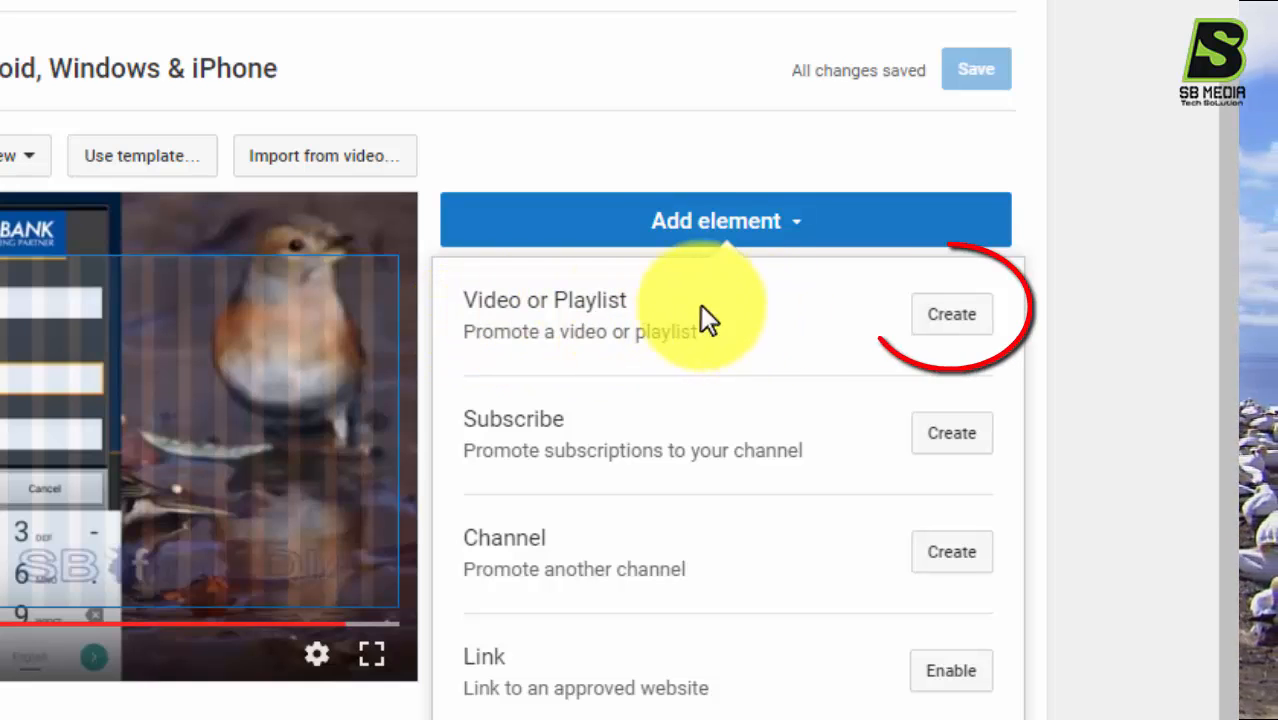
{"action": "left_click", "coordinate": [940, 312]}
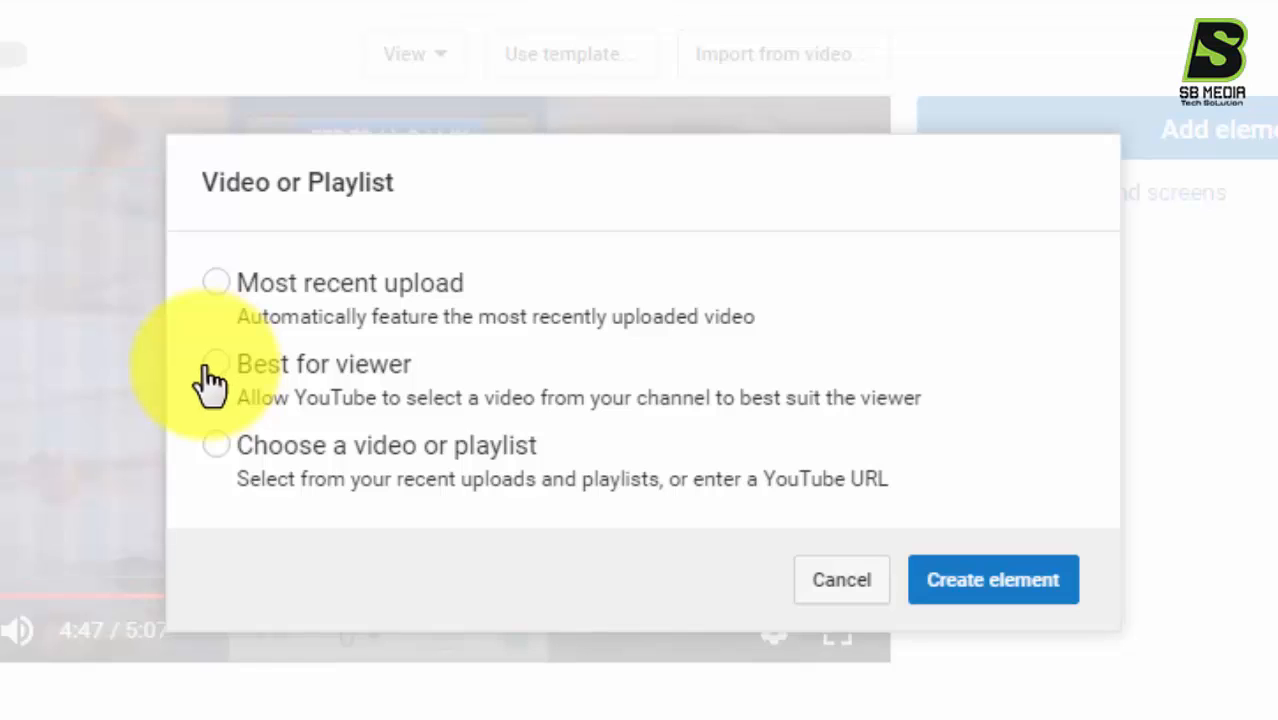
{"action": "left_click", "coordinate": [215, 446]}
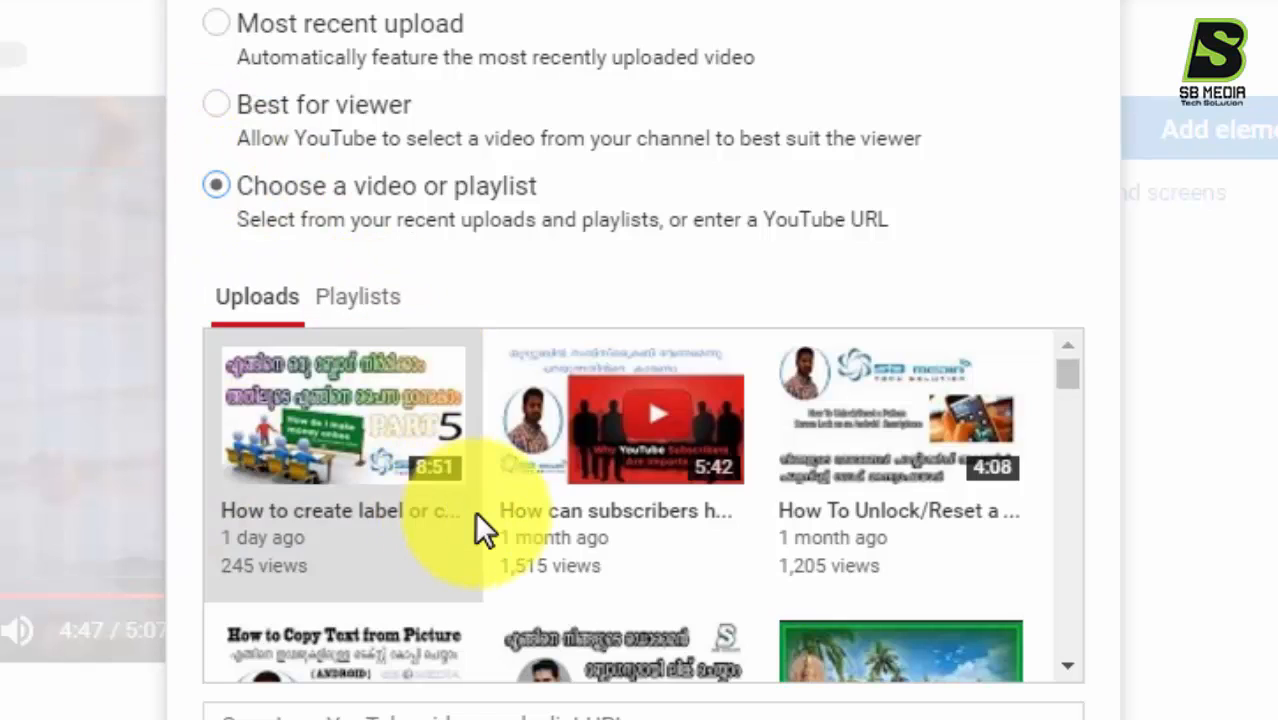
{"action": "scroll", "coordinate": [496, 512], "scroll_direction": "down", "scroll_amount": 8}
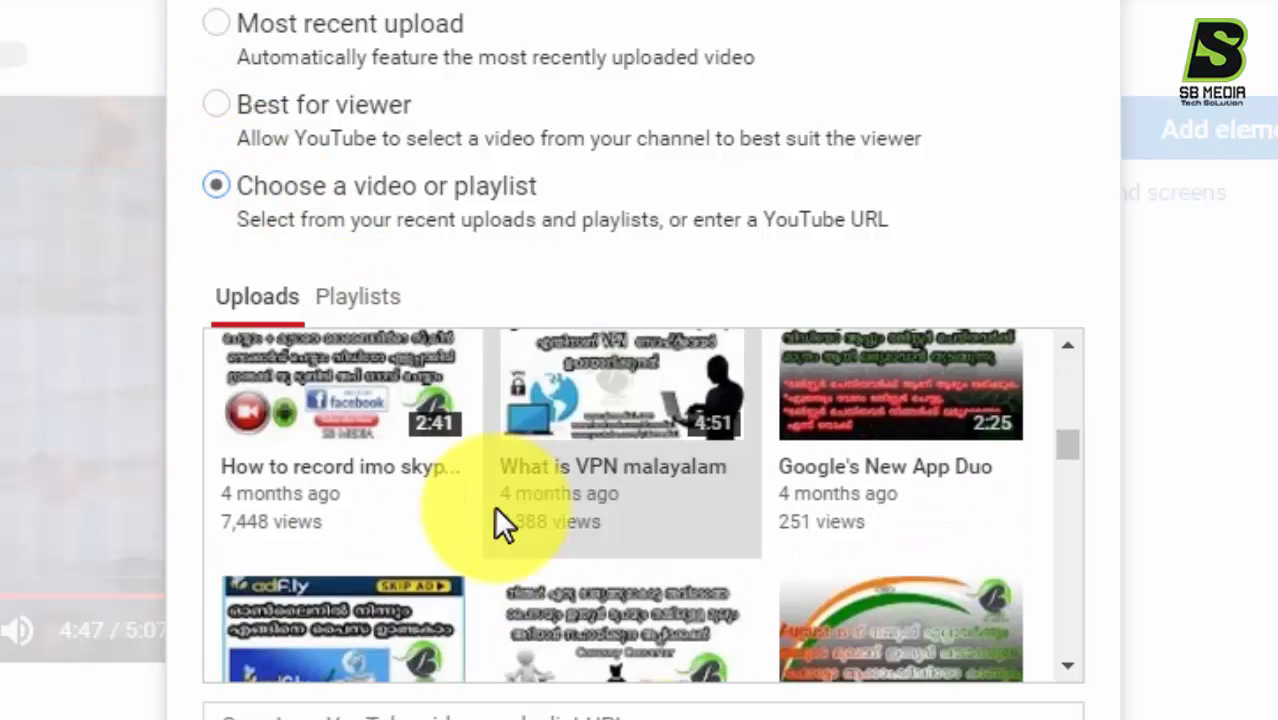
{"action": "scroll", "coordinate": [494, 505], "scroll_direction": "down", "scroll_amount": 5}
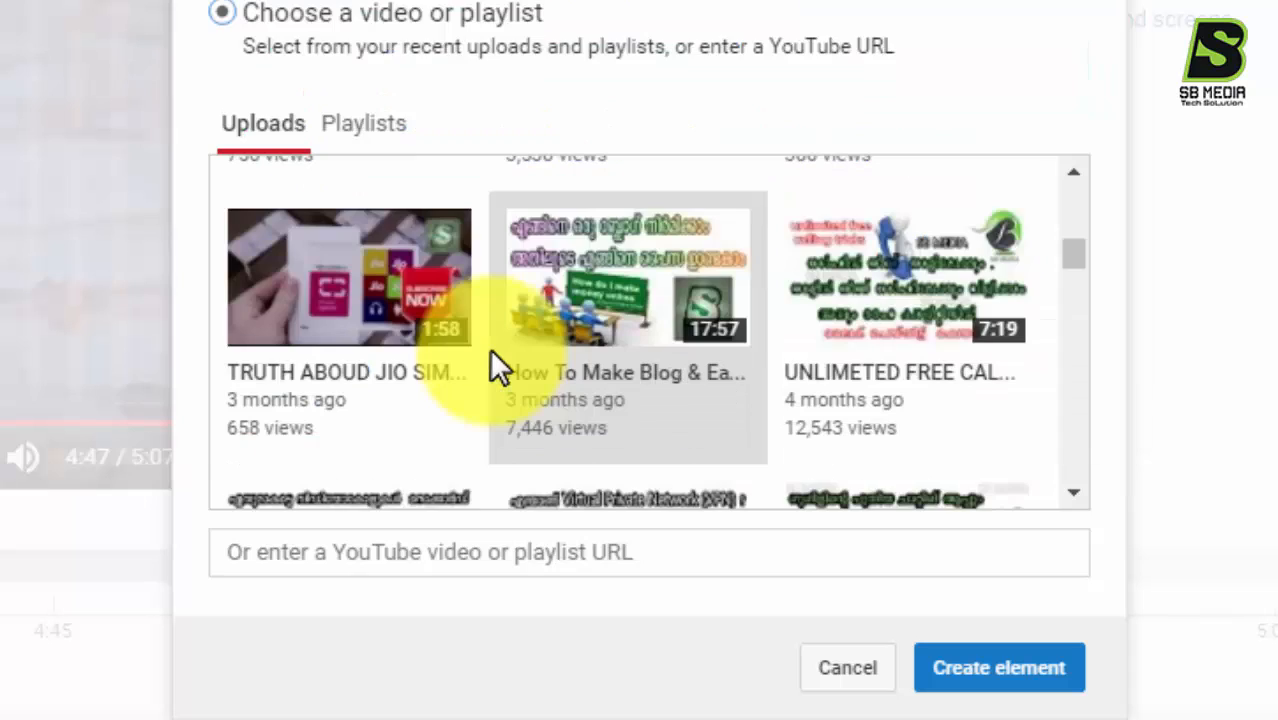
{"action": "scroll", "coordinate": [489, 348], "scroll_direction": "up", "scroll_amount": 3}
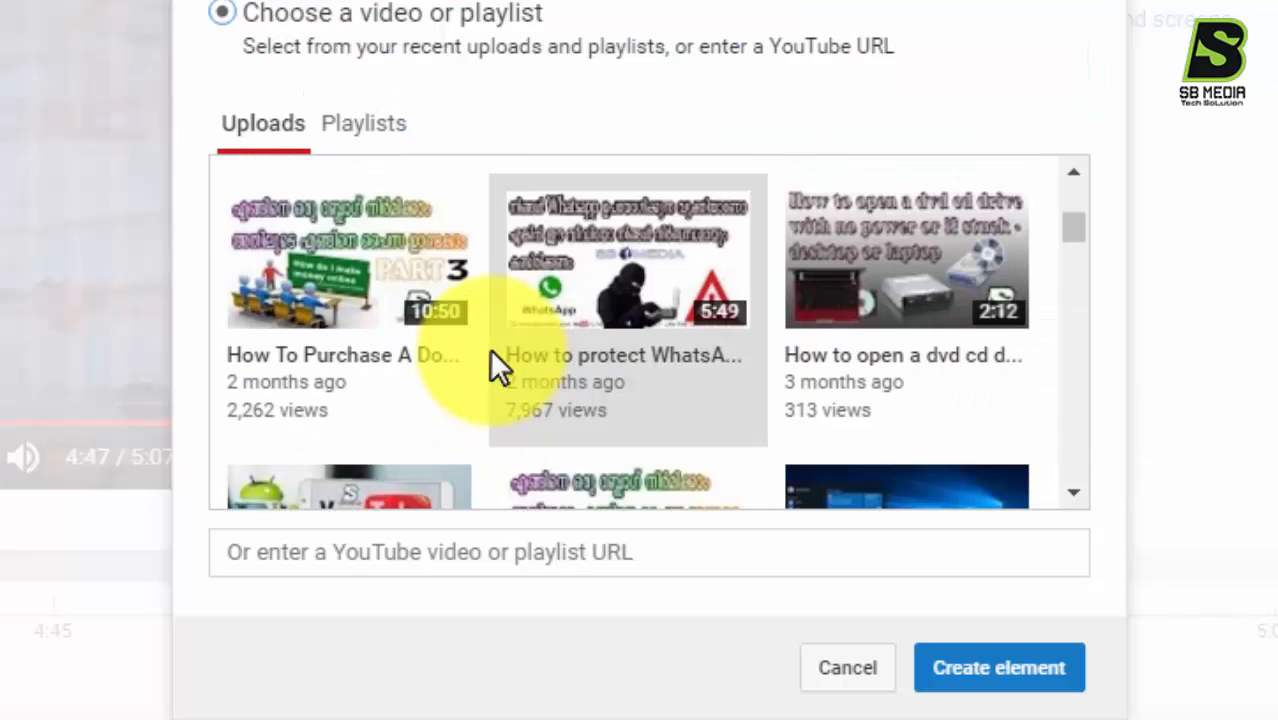
{"action": "left_click", "coordinate": [608, 263]}
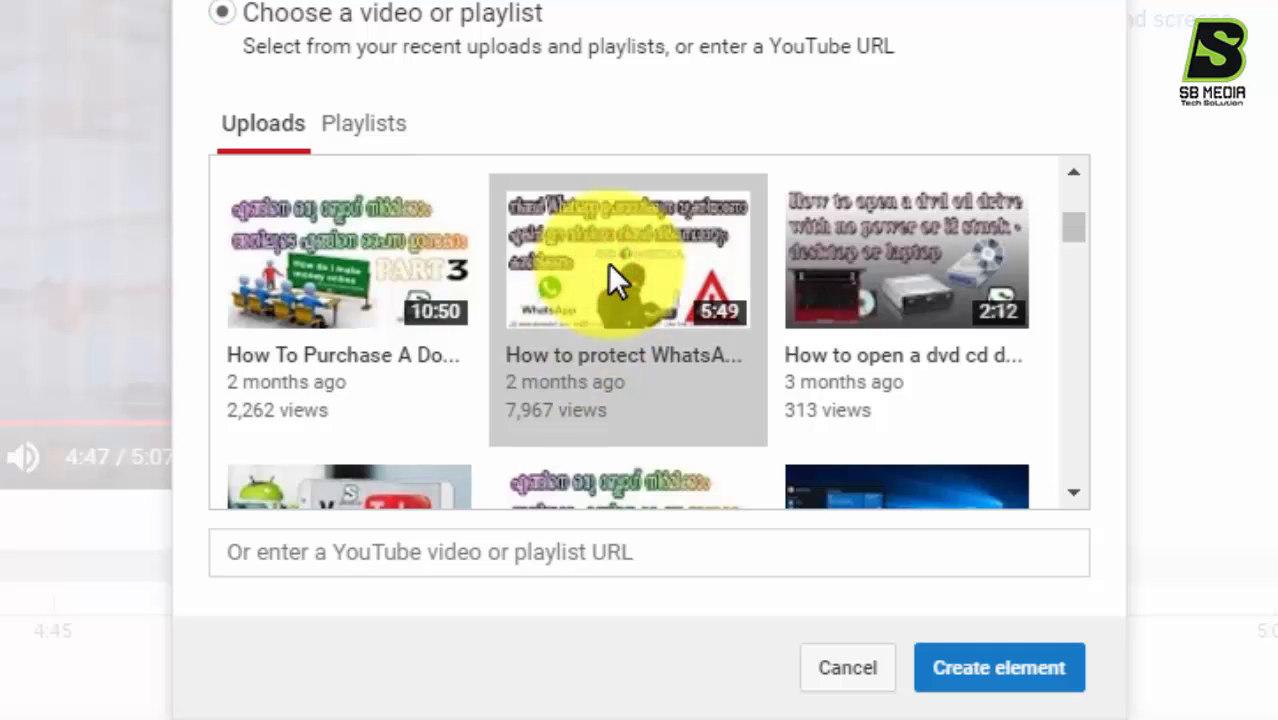
{"action": "left_click", "coordinate": [599, 268]}
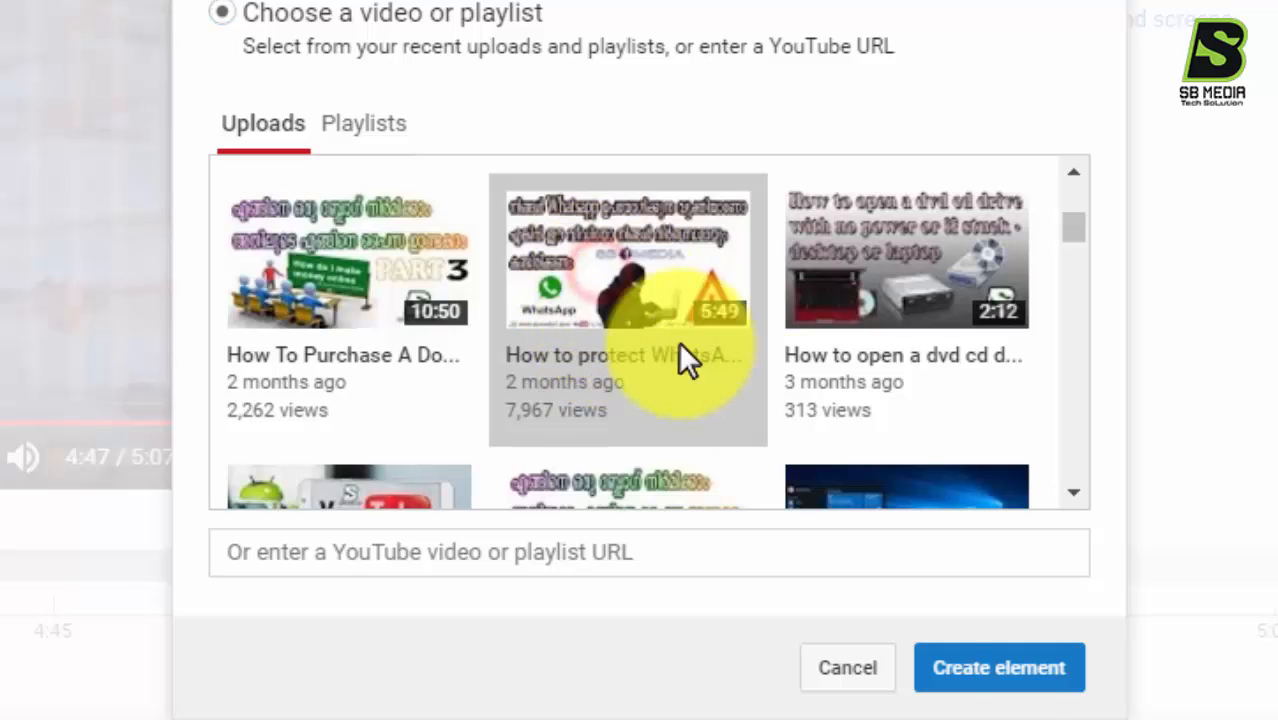
{"action": "left_click", "coordinate": [1022, 690]}
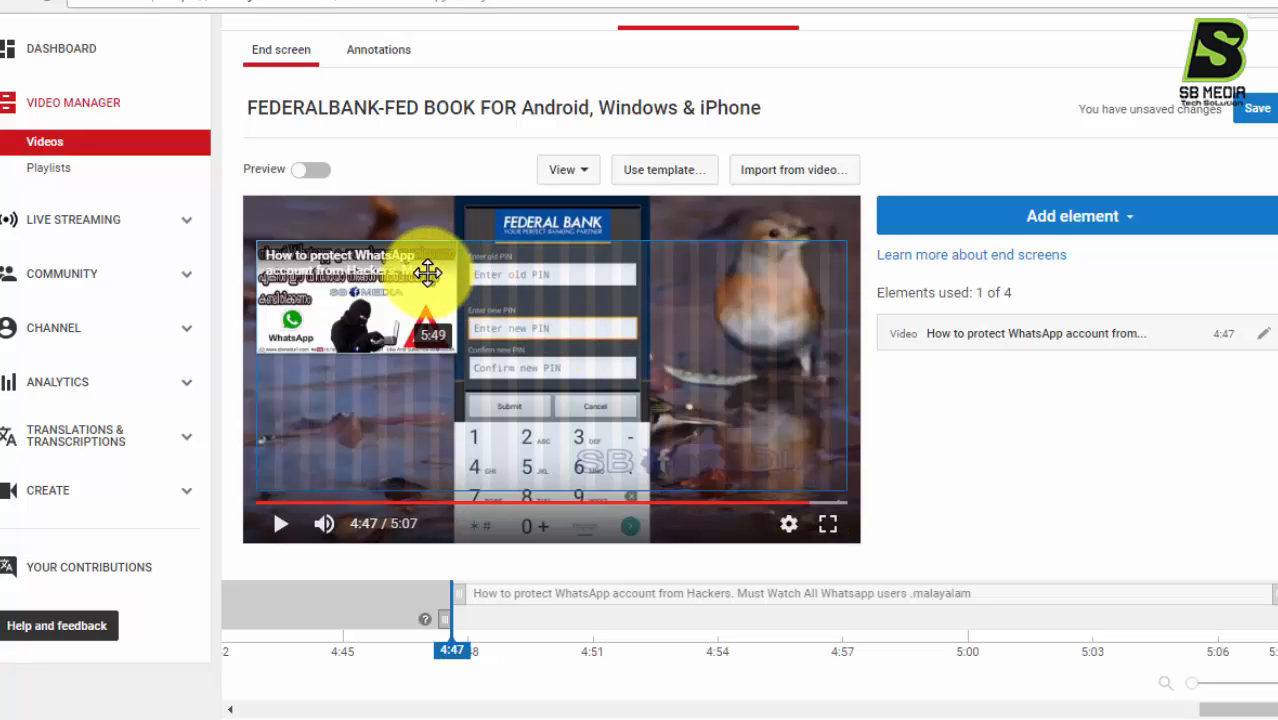
{"action": "mouse_move", "coordinate": [348, 300]}
{"action": "left_mouse_down"}
{"action": "mouse_move", "coordinate": [417, 331]}
{"action": "mouse_move", "coordinate": [602, 374]}
{"action": "mouse_move", "coordinate": [464, 328]}
{"action": "mouse_move", "coordinate": [340, 316]}
{"action": "mouse_move", "coordinate": [340, 288]}
{"action": "mouse_move", "coordinate": [385, 310]}
{"action": "mouse_move", "coordinate": [593, 312]}
{"action": "mouse_move", "coordinate": [688, 283]}
{"action": "mouse_move", "coordinate": [722, 428]}
{"action": "mouse_move", "coordinate": [734, 431]}
{"action": "mouse_move", "coordinate": [713, 234]}
{"action": "mouse_move", "coordinate": [713, 285]}
{"action": "mouse_move", "coordinate": [736, 282]}
{"action": "mouse_move", "coordinate": [346, 290]}
{"action": "left_mouse_up"}
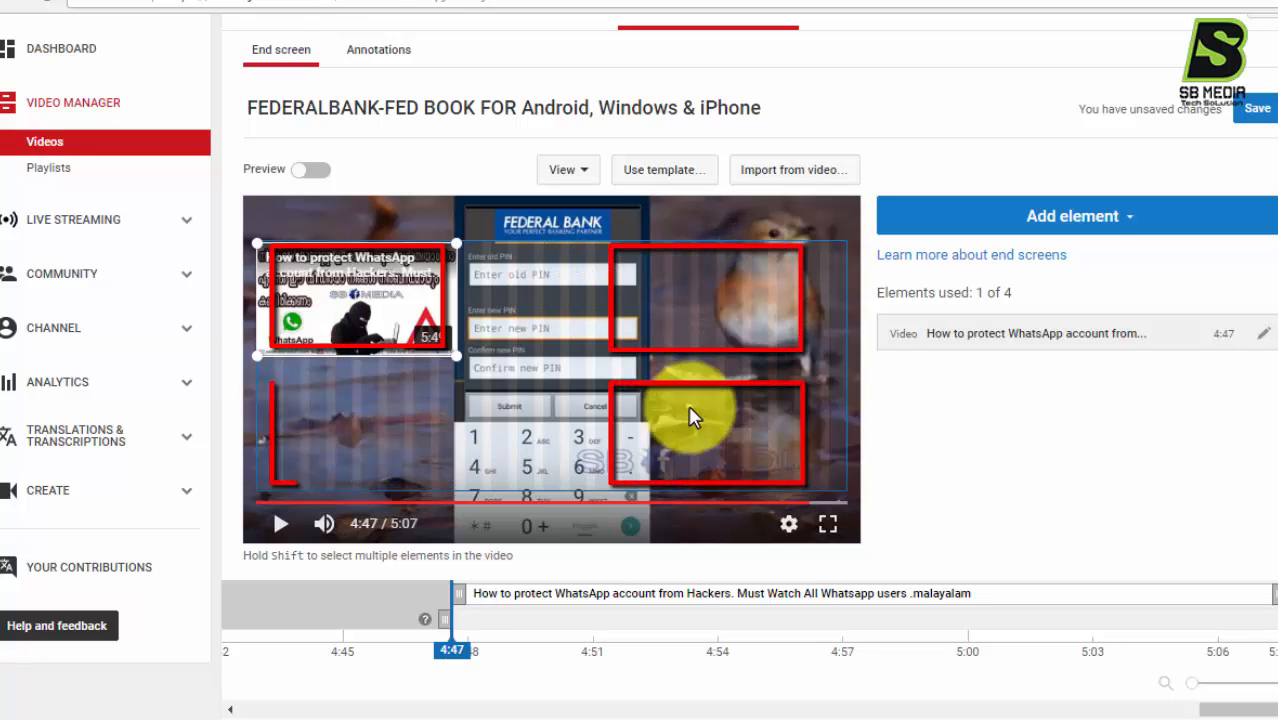
Step: Add a second video element for "How to record imo skype any video call" and move the WhatsApp element to the frame's upper right
{"action": "left_click", "coordinate": [974, 232]}
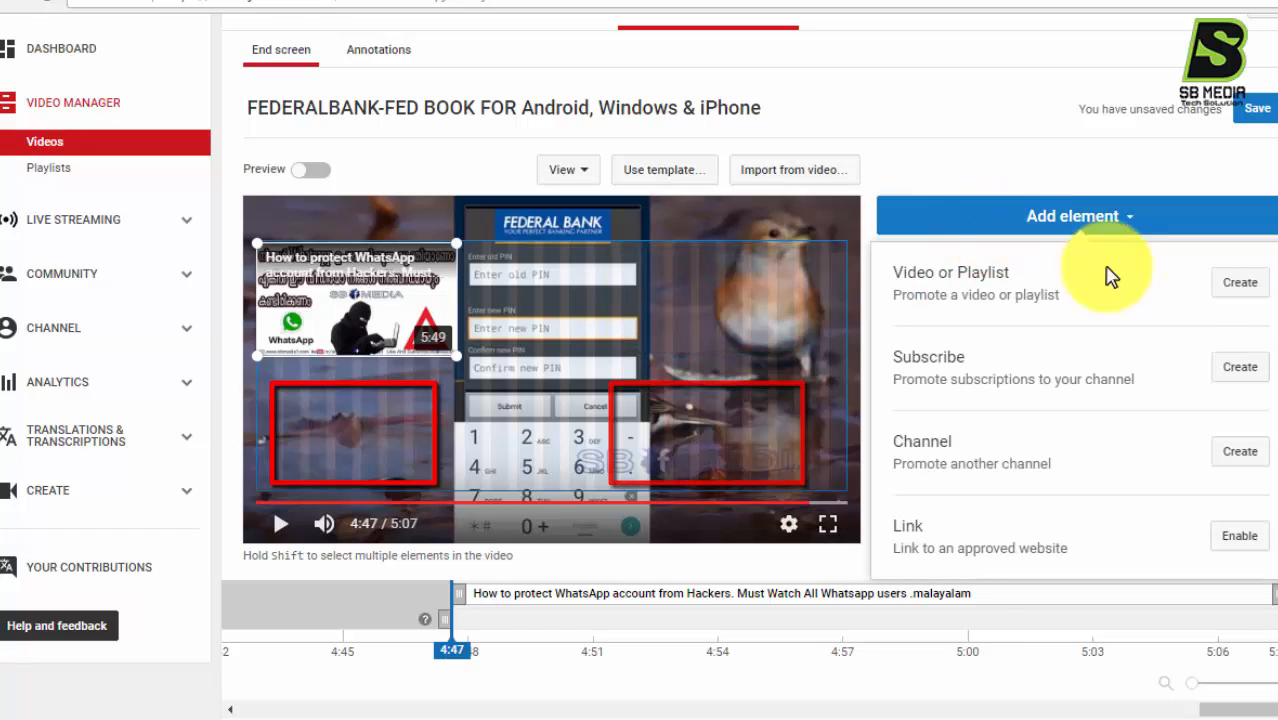
{"action": "left_click", "coordinate": [1240, 284]}
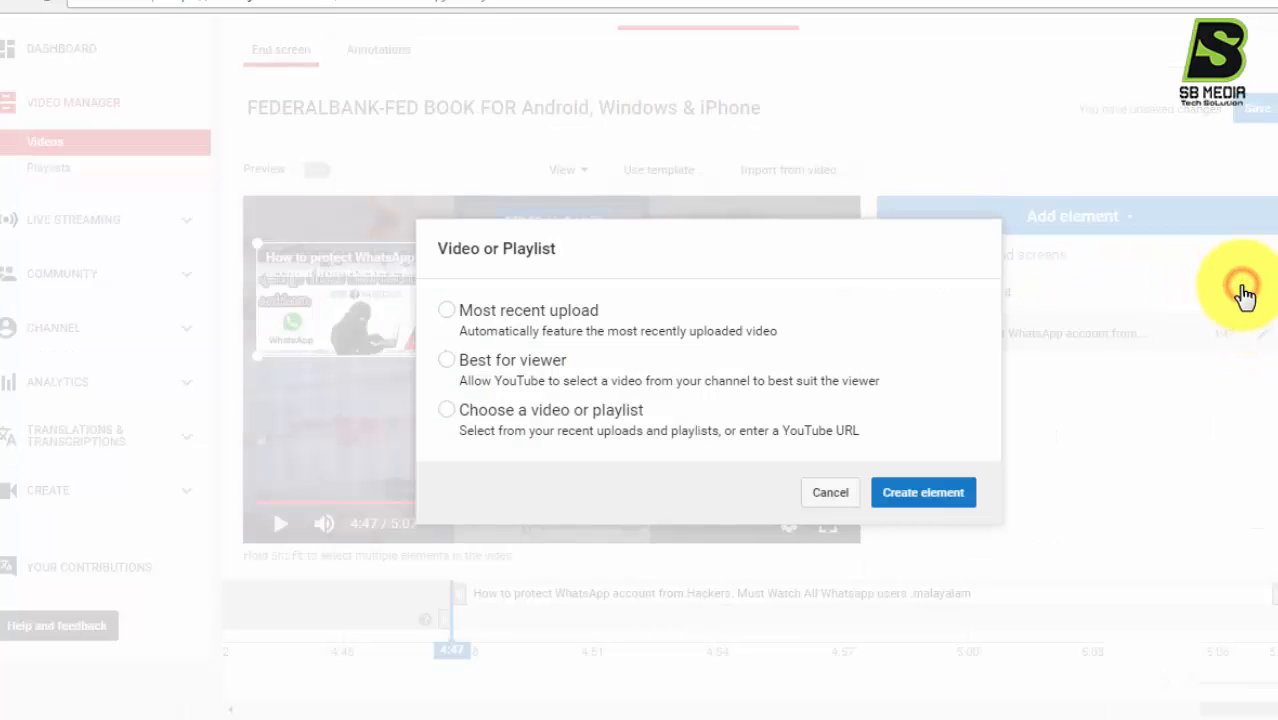
{"action": "left_click", "coordinate": [447, 412]}
{"action": "scroll", "coordinate": [535, 400], "scroll_direction": "down", "scroll_amount": 3}
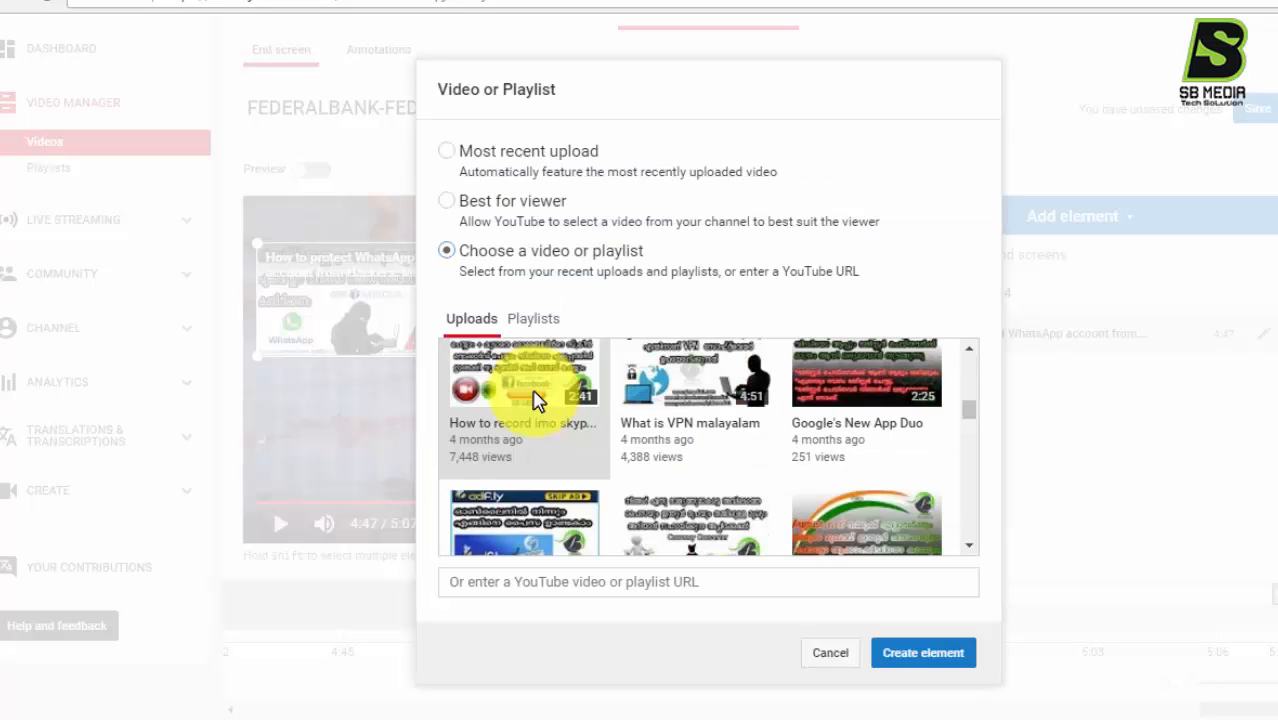
{"action": "left_click", "coordinate": [535, 398]}
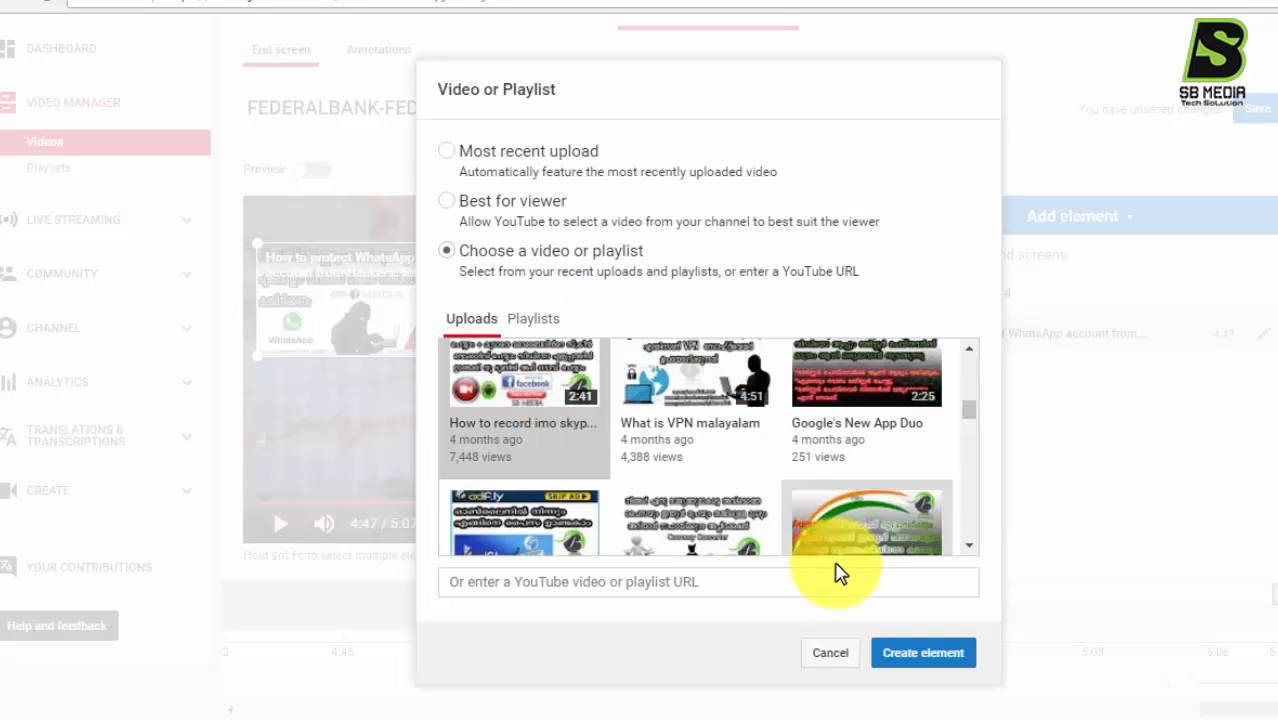
{"action": "left_click", "coordinate": [924, 662]}
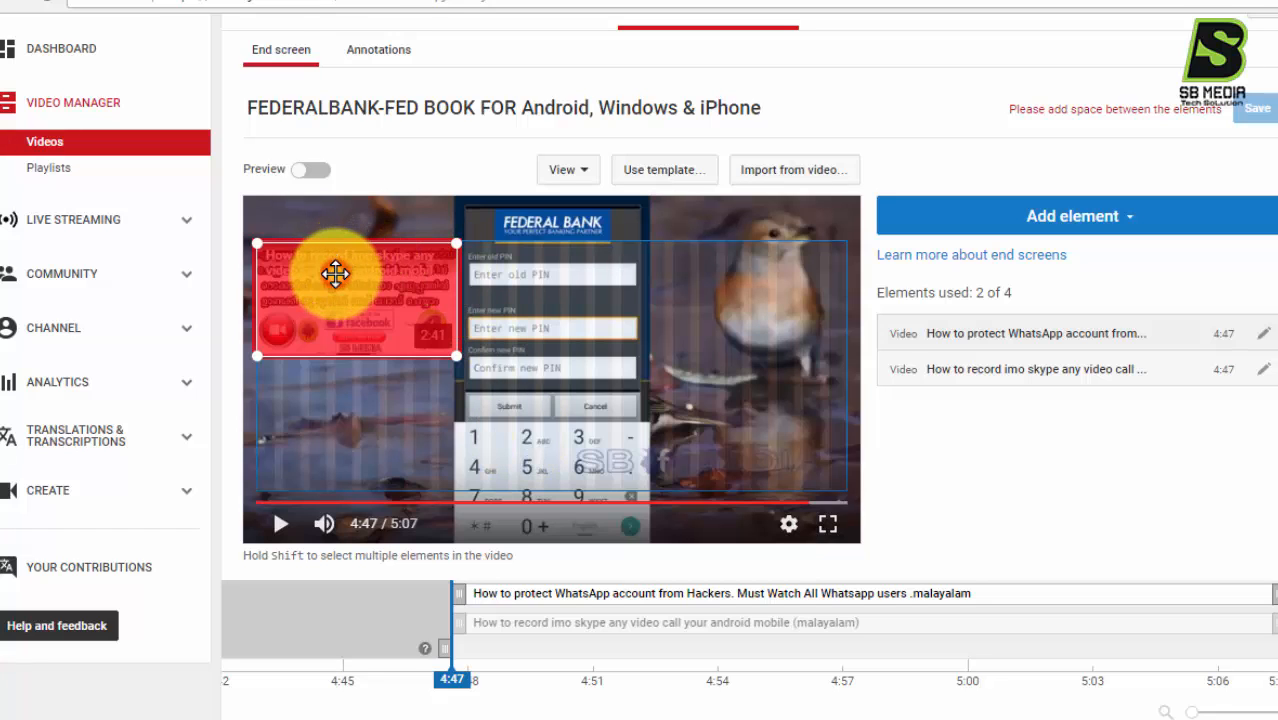
{"action": "left_click_drag", "start_coordinate": [335, 273], "coordinate": [724, 415]}
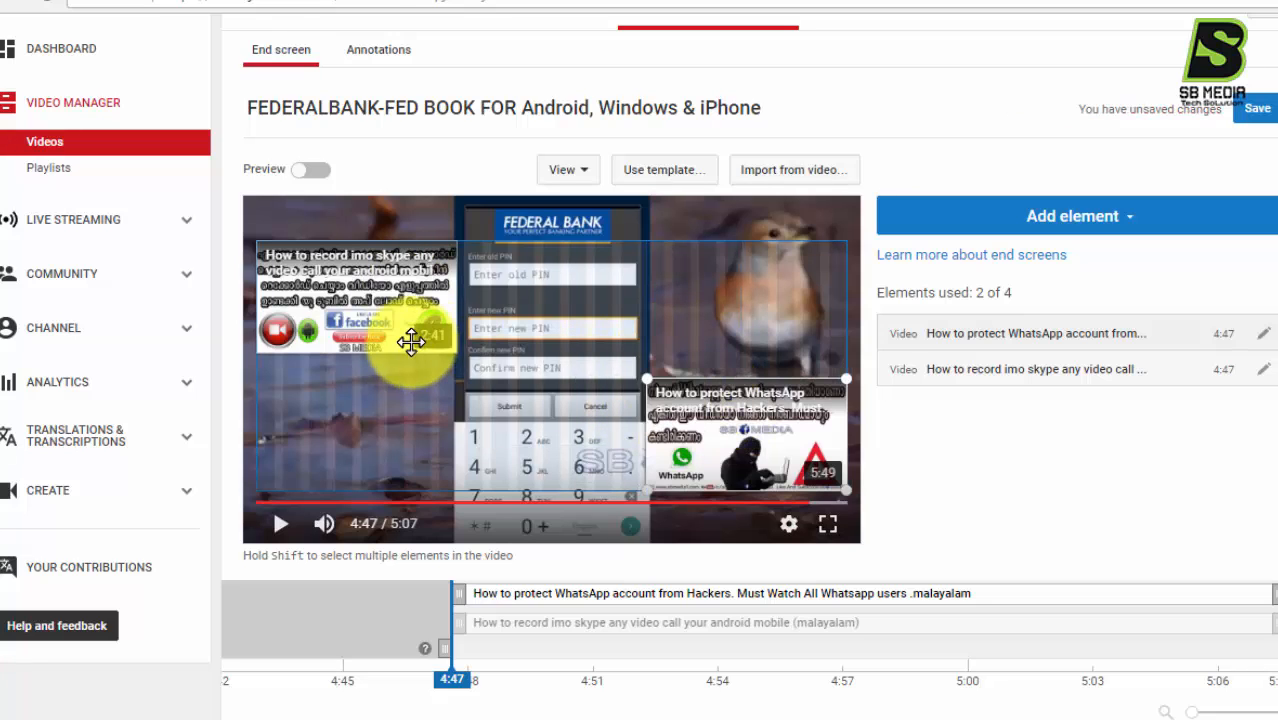
{"action": "left_click_drag", "start_coordinate": [739, 414], "coordinate": [671, 306]}
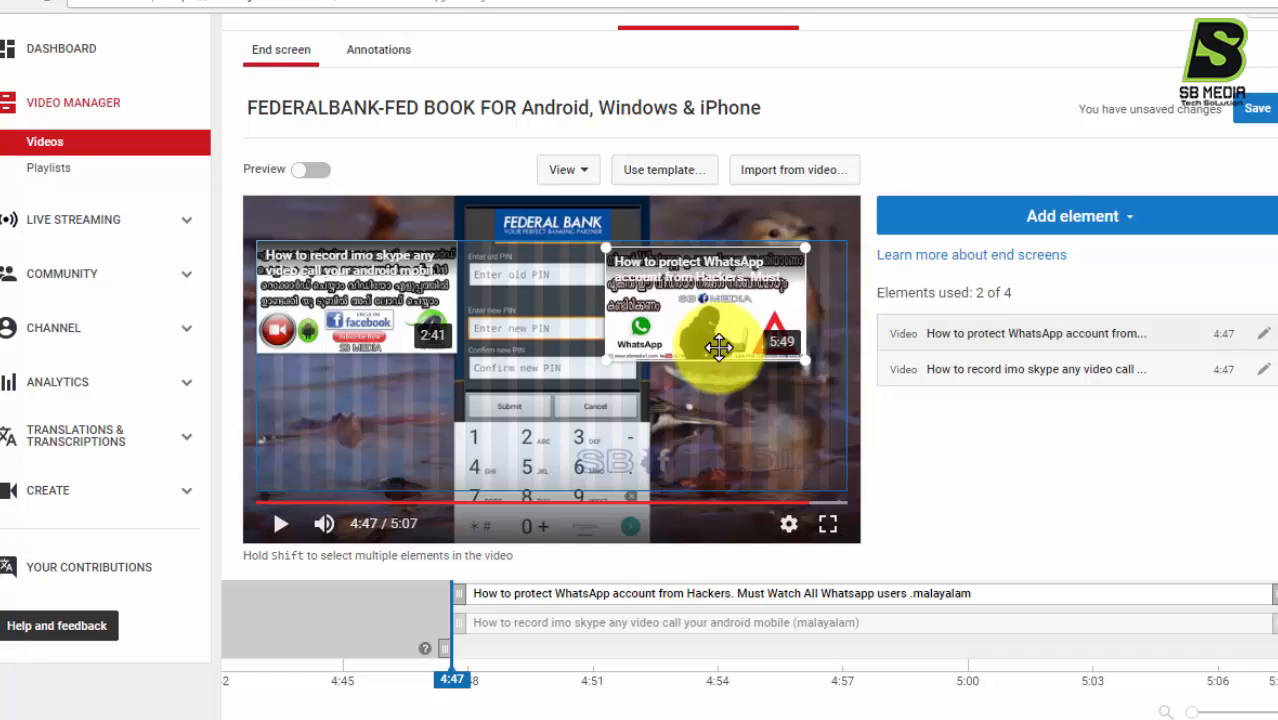
Step: Add a Subscribe element for the channel and place it below and between the two video elements
{"action": "left_click", "coordinate": [1020, 218]}
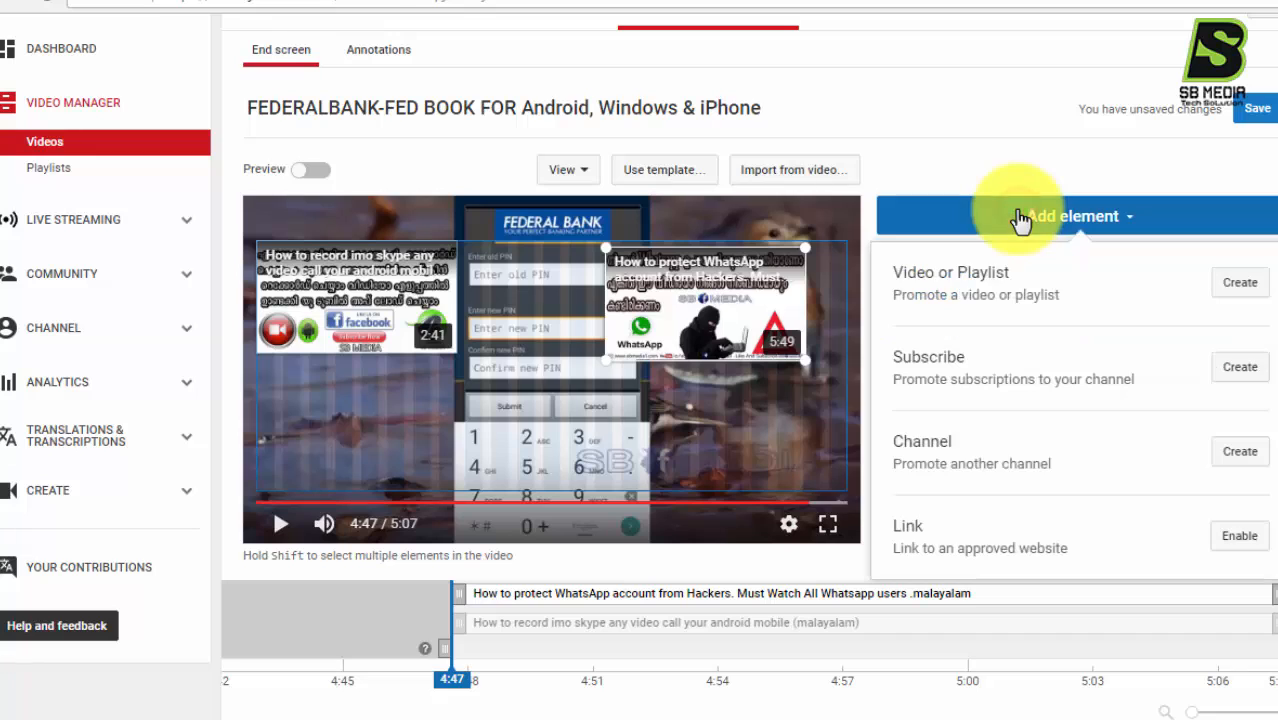
{"action": "left_click", "coordinate": [1228, 368]}
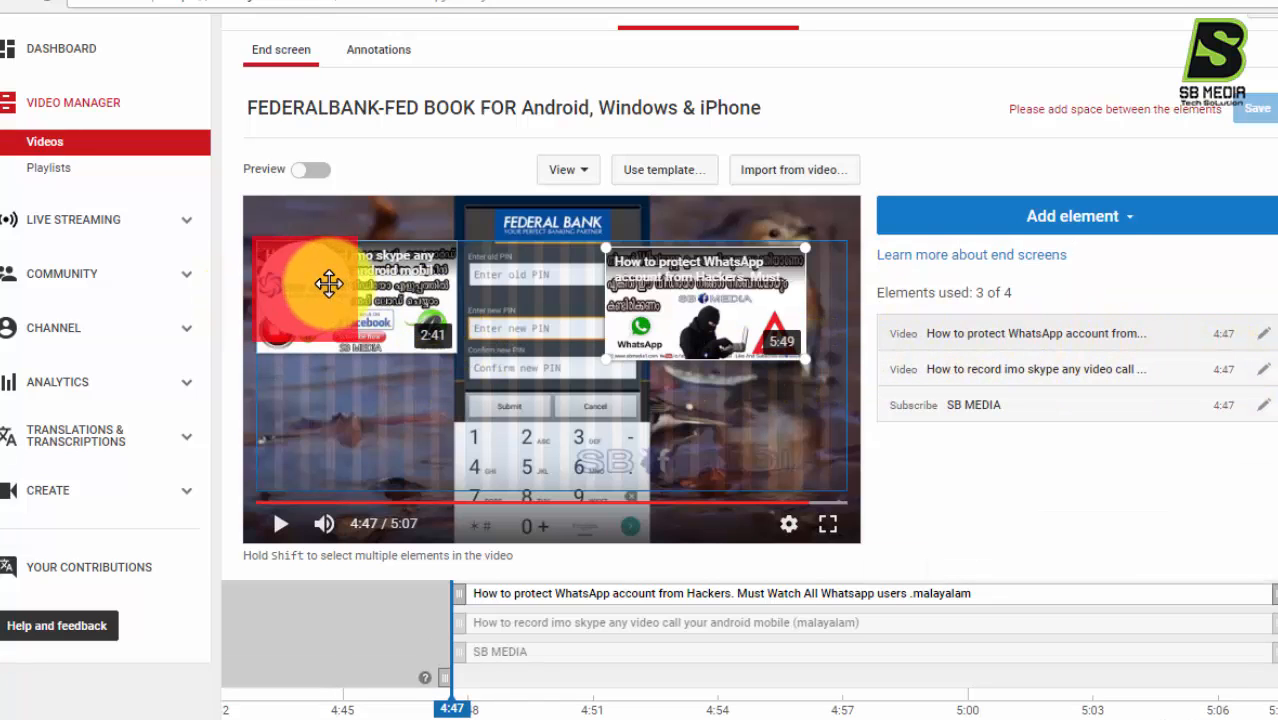
{"action": "left_click_drag", "start_coordinate": [297, 280], "coordinate": [543, 429]}
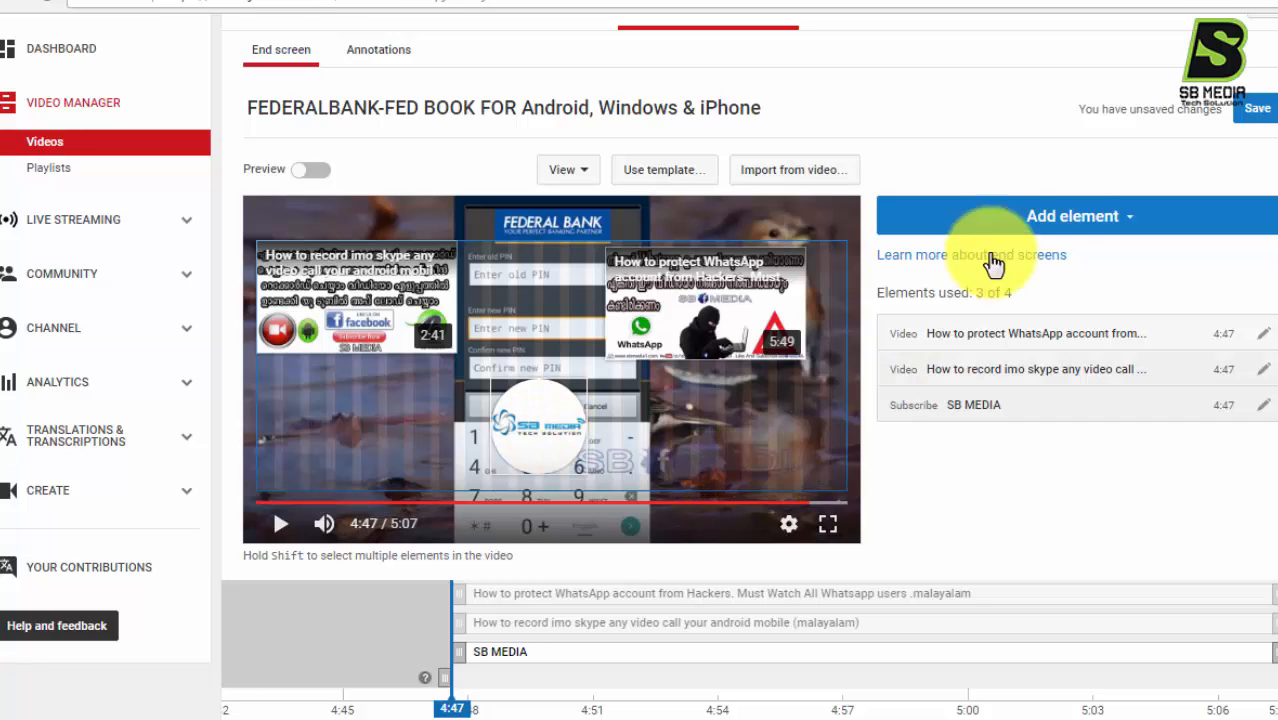
Step: Examine the end screen layout and select the "How to record imo skype" and Subscribe elements in turn on the timeline
{"action": "left_click", "coordinate": [1254, 110]}
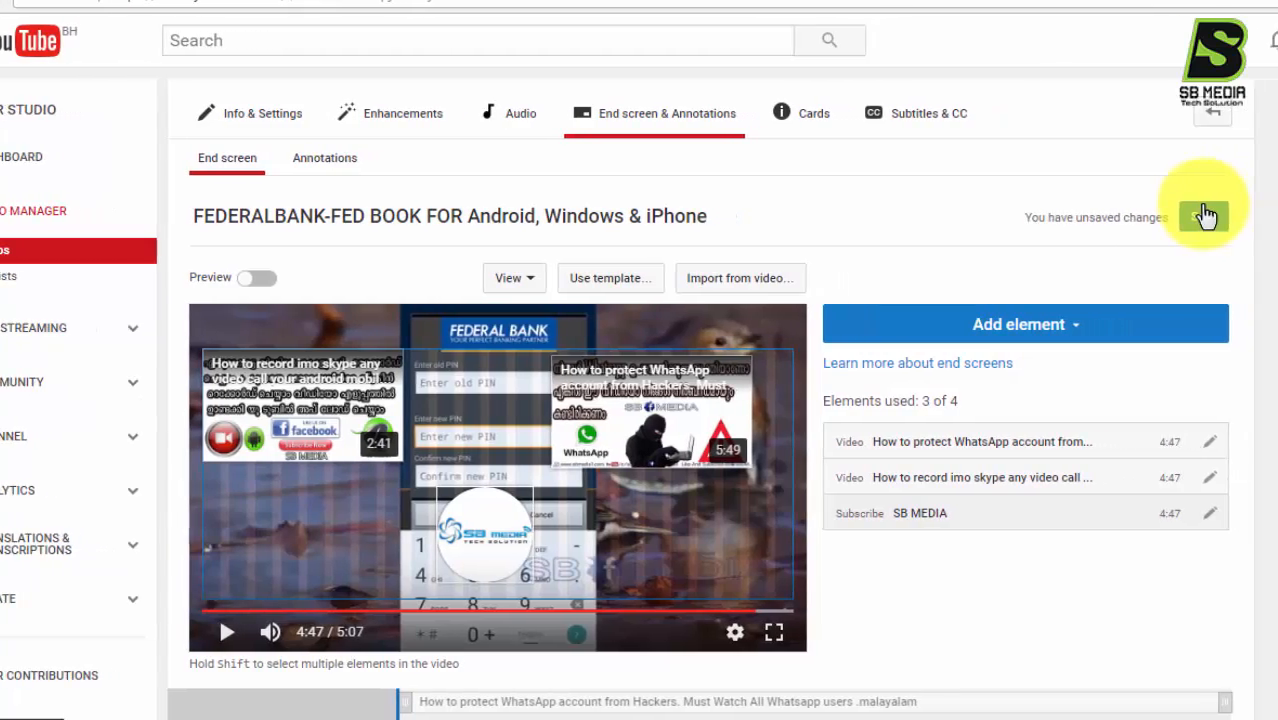
{"action": "scroll", "coordinate": [620, 330], "scroll_direction": "down", "scroll_amount": 3}
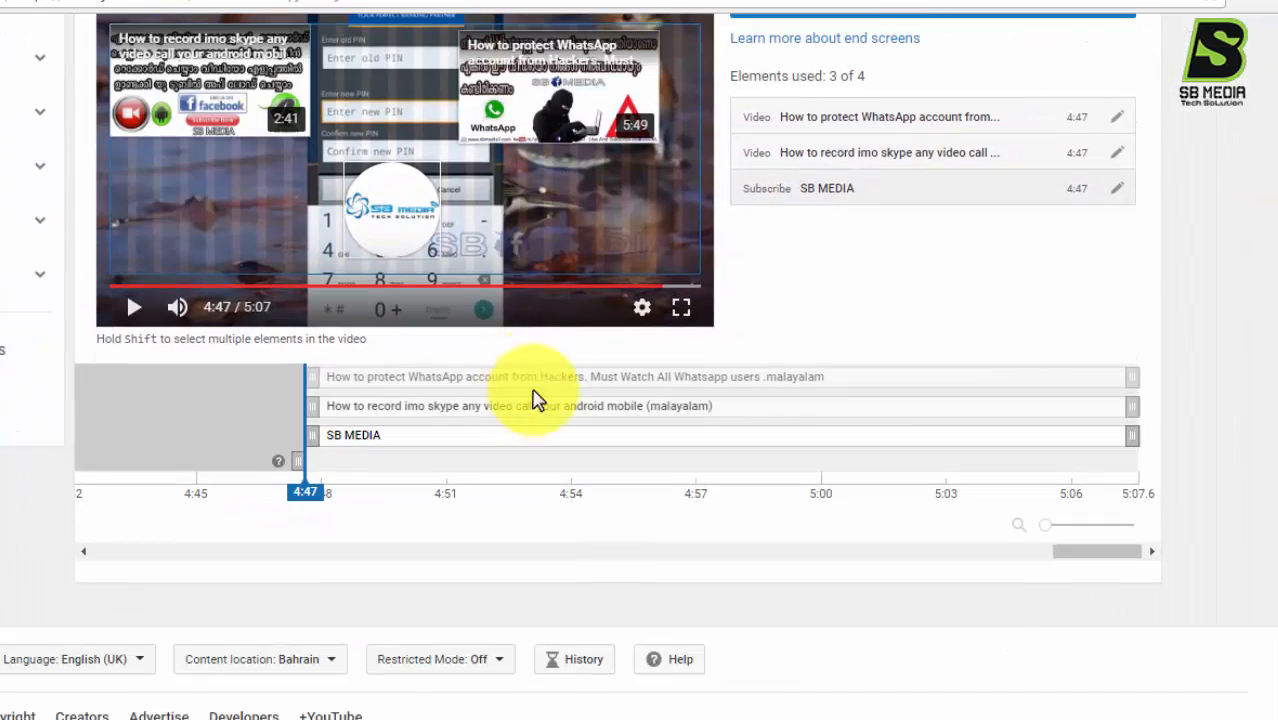
{"action": "scroll", "coordinate": [536, 320], "scroll_direction": "up", "scroll_amount": 3}
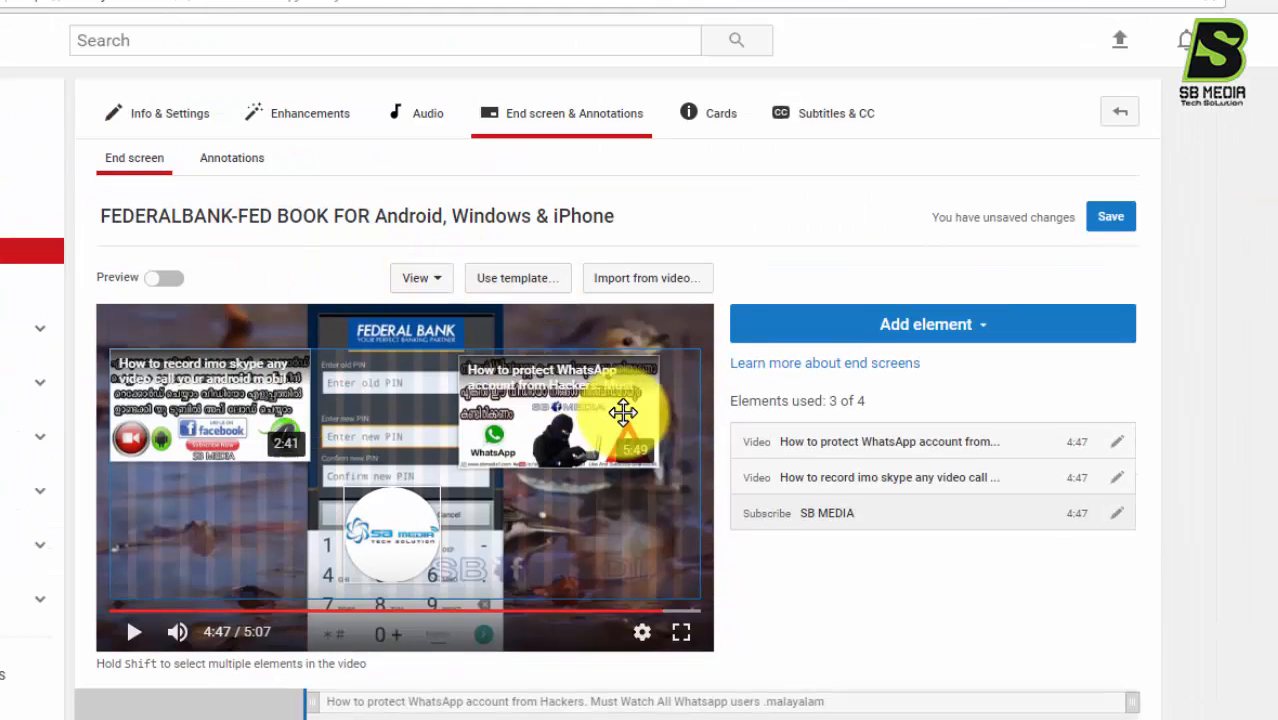
{"action": "scroll", "coordinate": [623, 412], "scroll_direction": "down", "scroll_amount": 3}
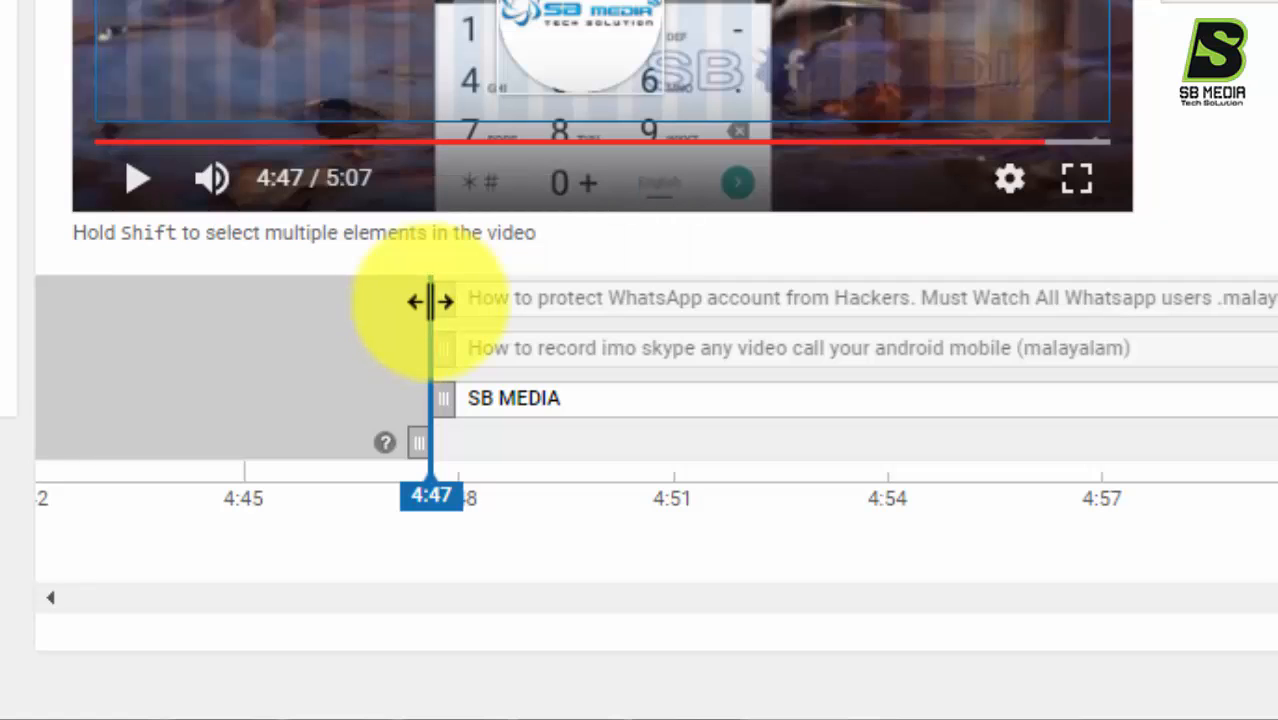
{"action": "left_click", "coordinate": [431, 301]}
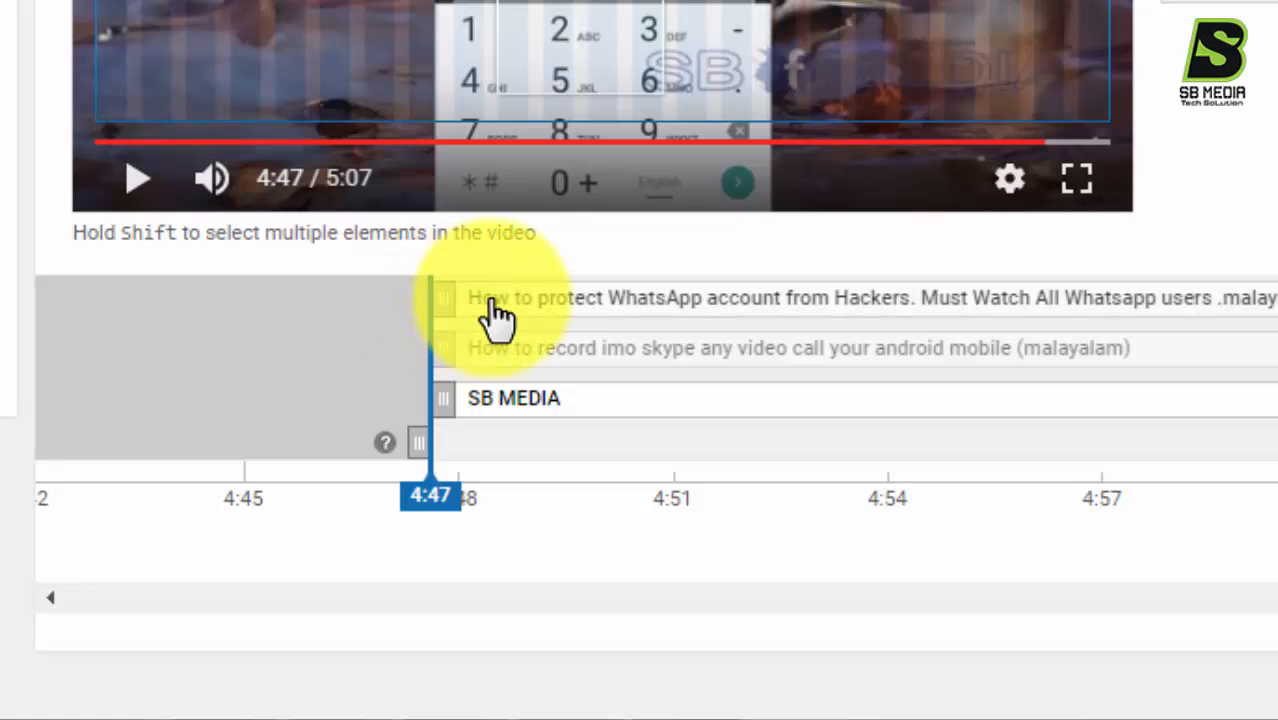
{"action": "left_click", "coordinate": [491, 348]}
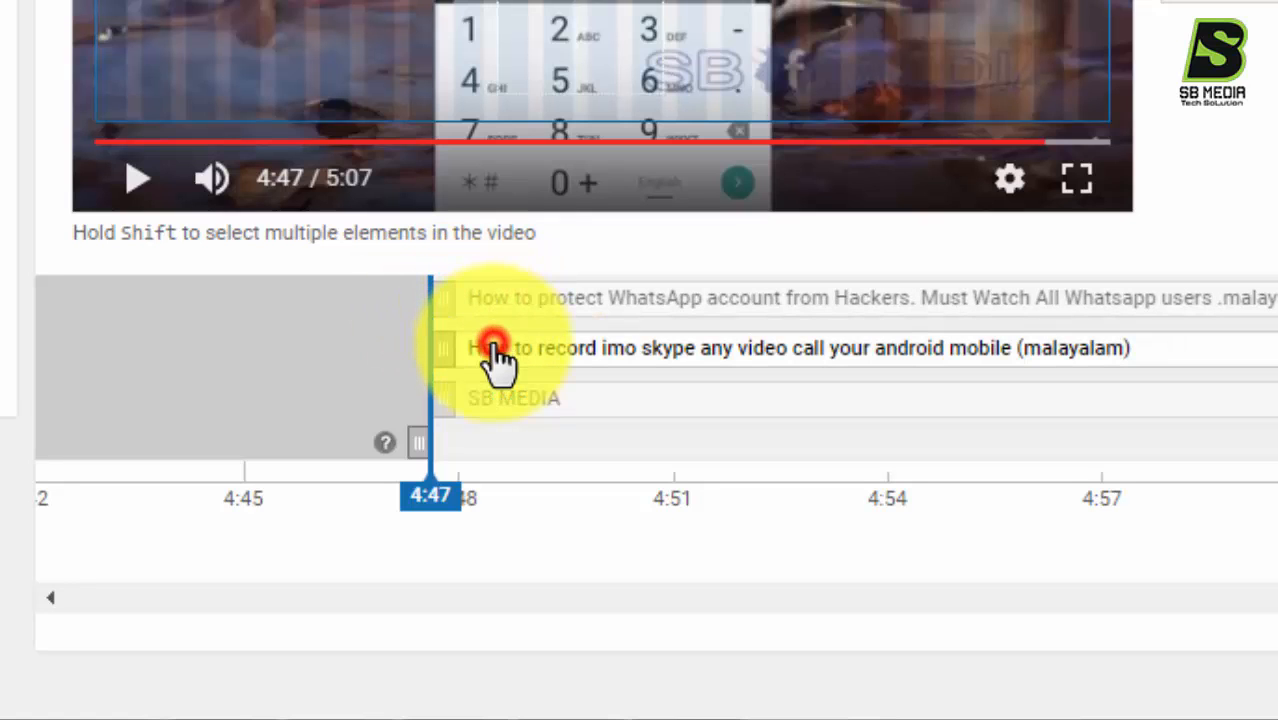
{"action": "left_click", "coordinate": [508, 400]}
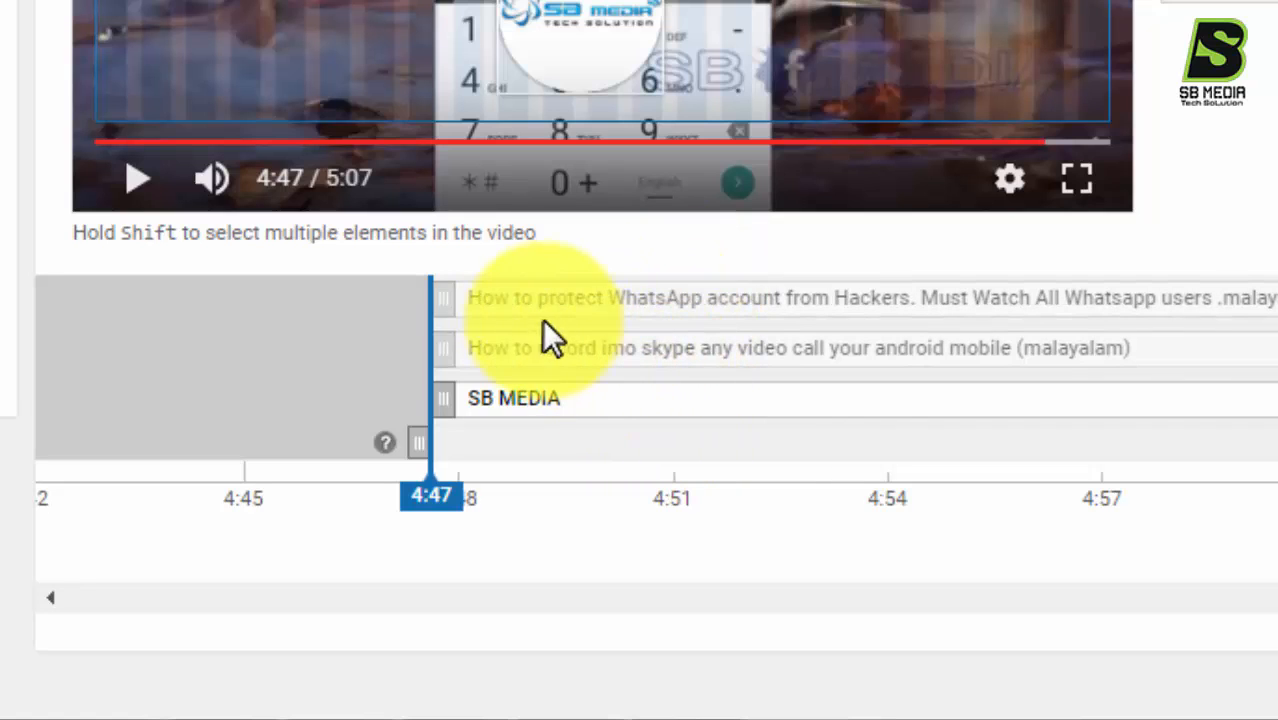
Step: Set the start time of both video elements and the Subscribe element to 4:56 on the end screen timeline
{"action": "left_click_drag", "start_coordinate": [434, 289], "coordinate": [735, 316]}
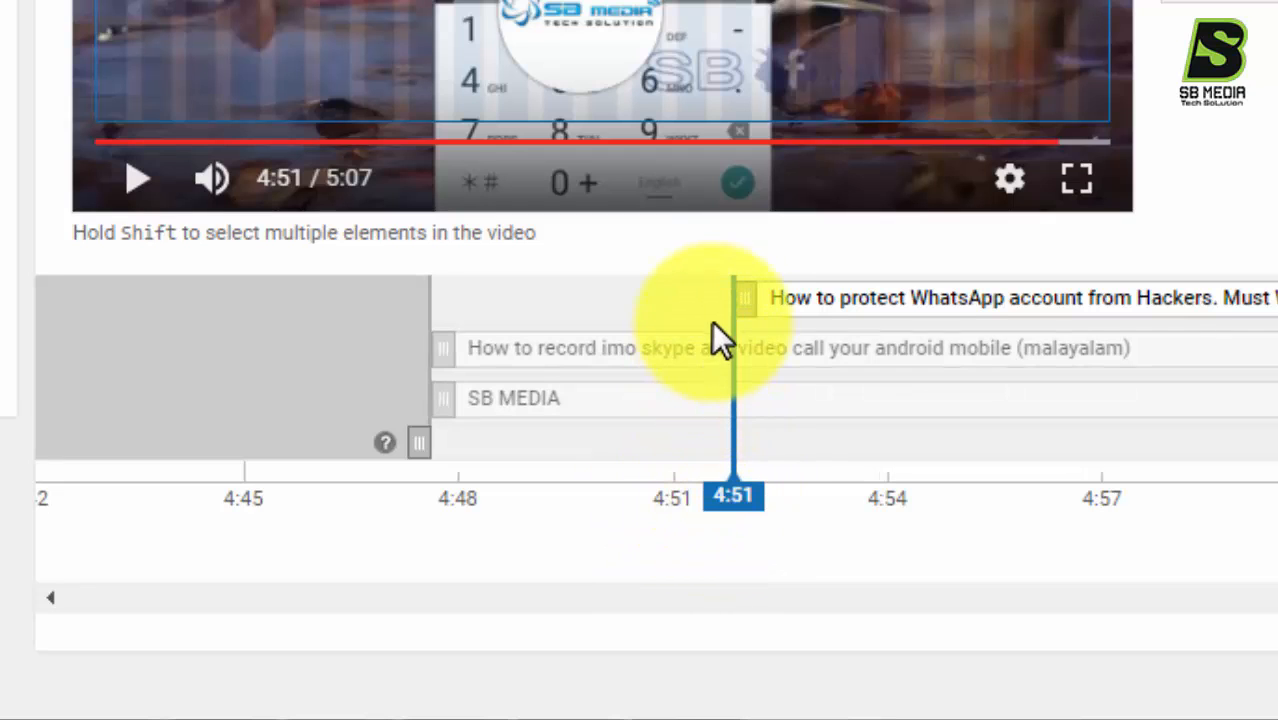
{"action": "mouse_move", "coordinate": [735, 297]}
{"action": "left_mouse_down"}
{"action": "mouse_move", "coordinate": [773, 297]}
{"action": "mouse_move", "coordinate": [456, 290]}
{"action": "mouse_move", "coordinate": [740, 318]}
{"action": "left_mouse_up"}
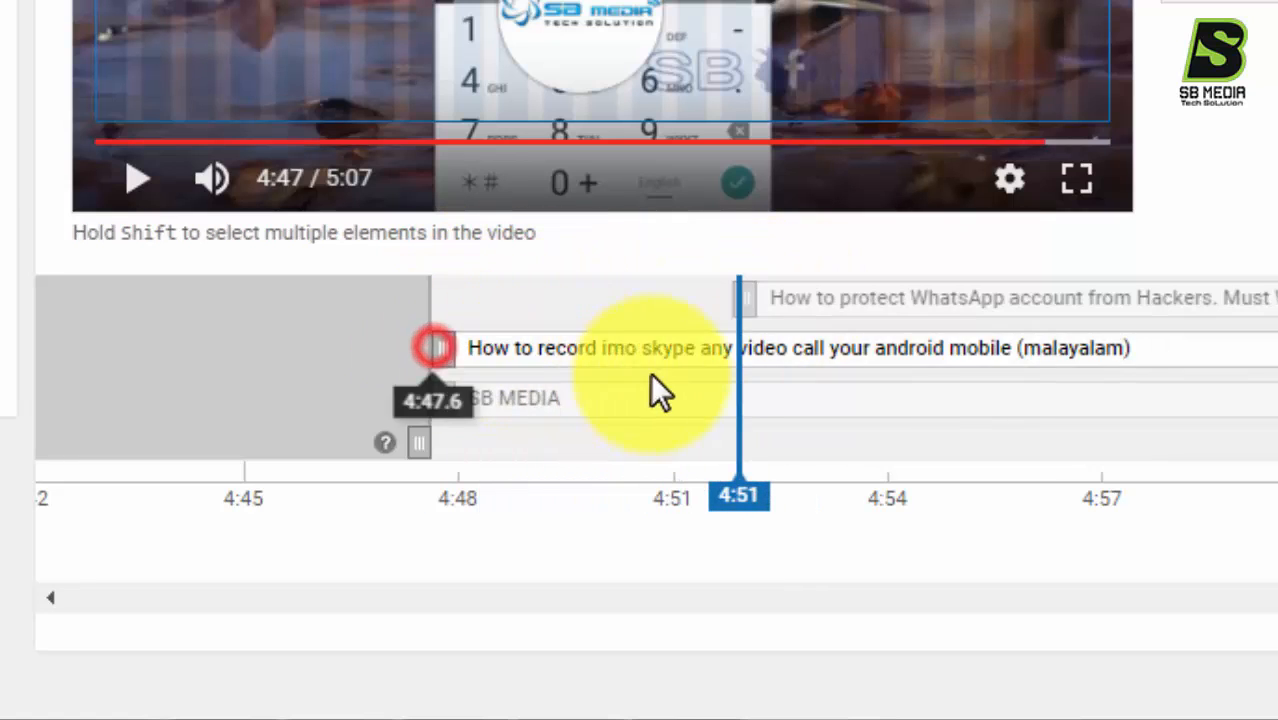
{"action": "left_click_drag", "start_coordinate": [650, 371], "coordinate": [1060, 400]}
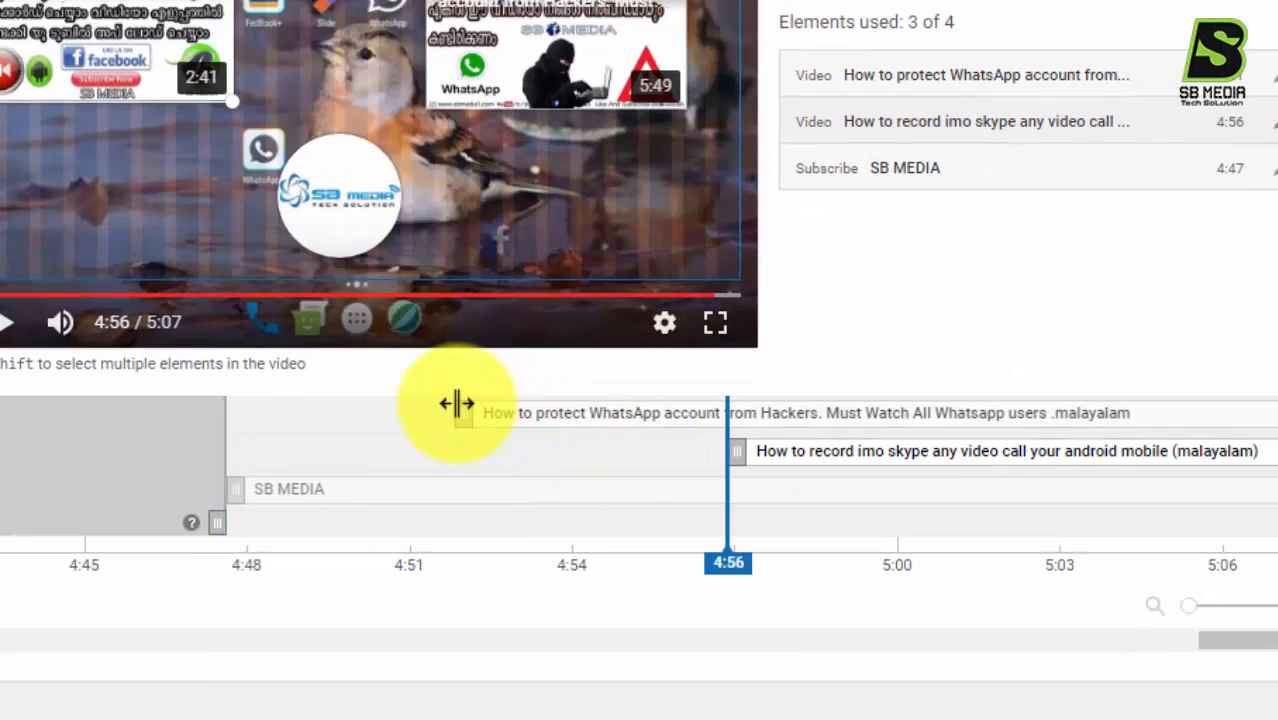
{"action": "left_click", "coordinate": [707, 301]}
{"action": "left_click_drag", "start_coordinate": [455, 403], "coordinate": [728, 430]}
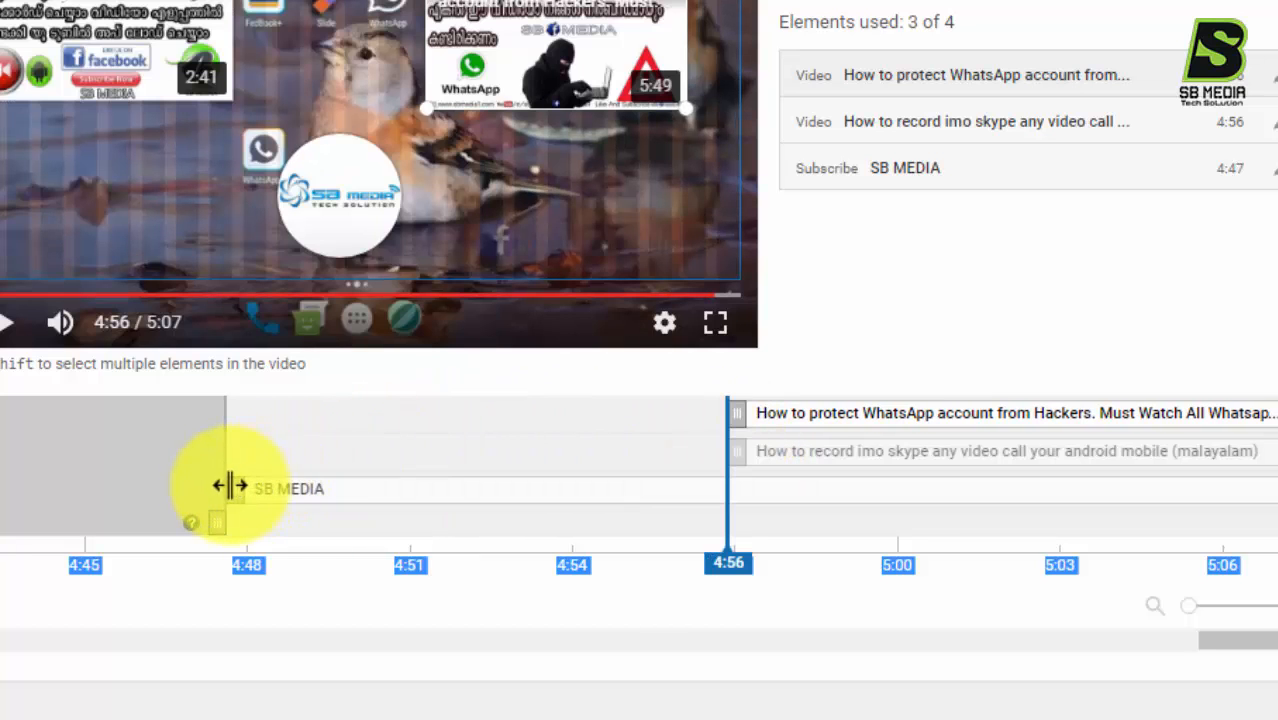
{"action": "left_click_drag", "start_coordinate": [385, 500], "coordinate": [730, 515]}
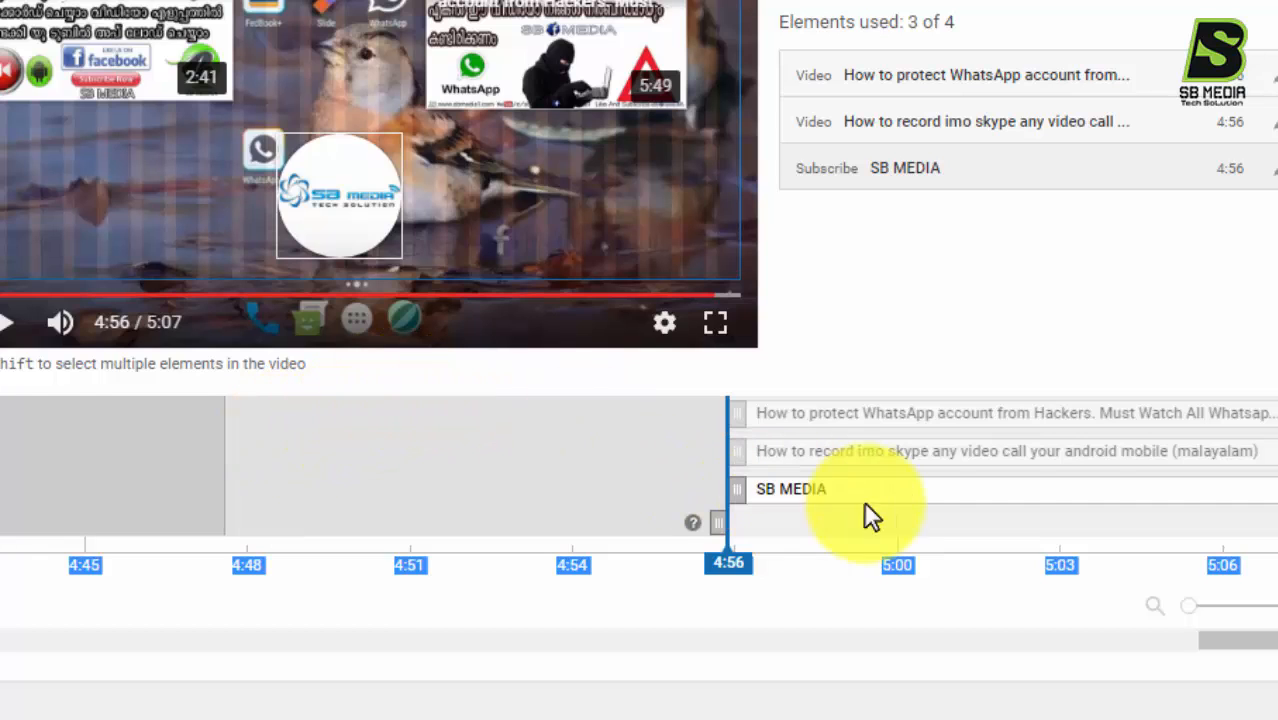
Step: Play the video from 4:47 to preview how the end screen elements appear
{"action": "left_click", "coordinate": [283, 386]}
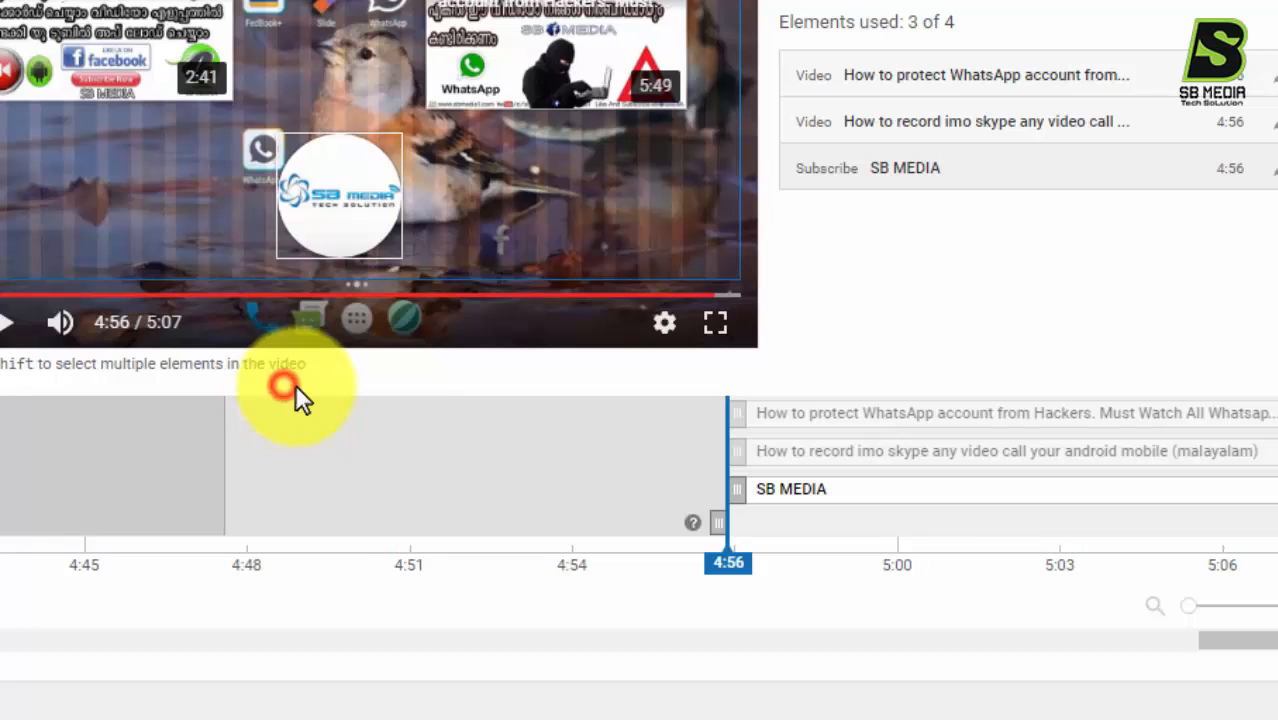
{"action": "left_click", "coordinate": [396, 411]}
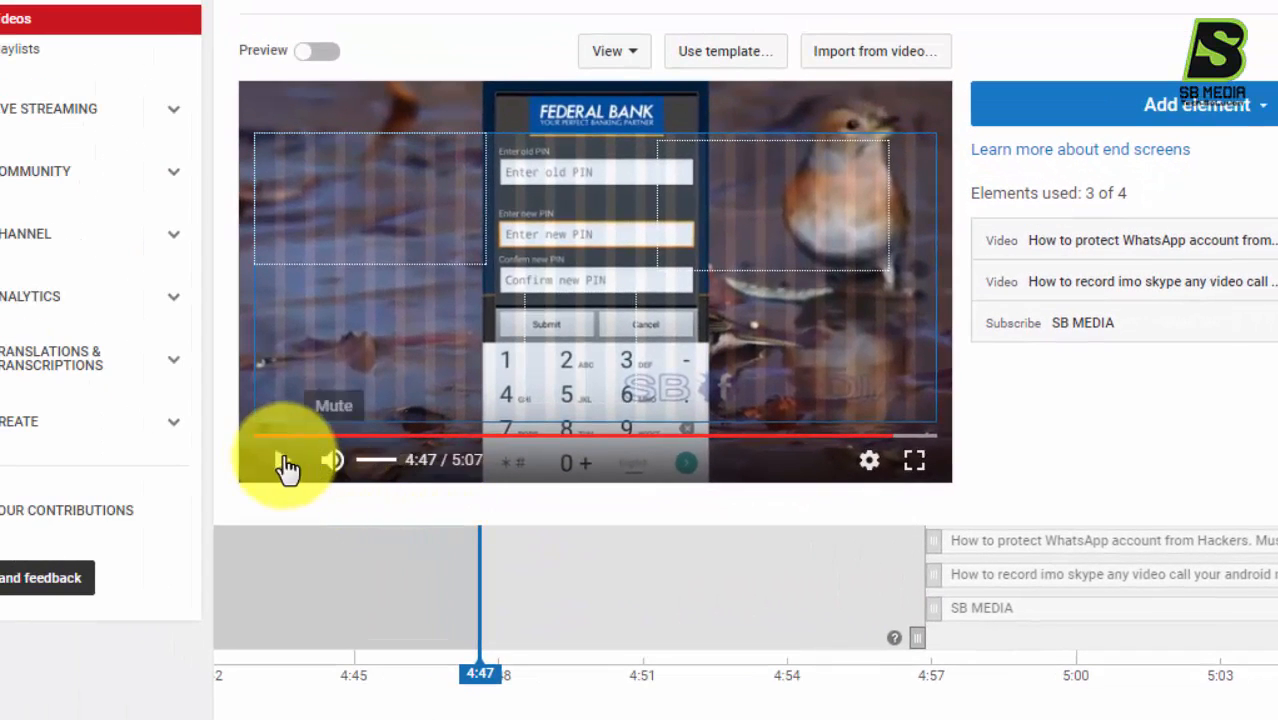
{"action": "left_click", "coordinate": [235, 437]}
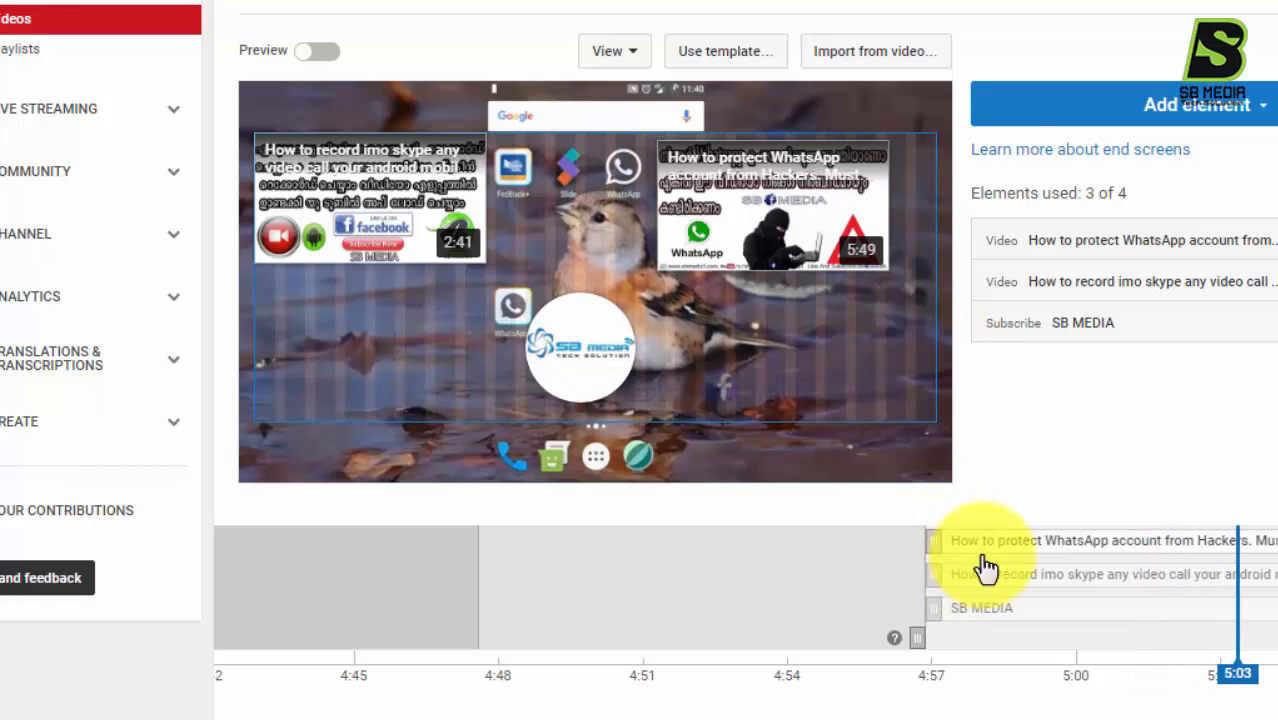
Step: Save the end screen changes and open the Cards editor for the same video
{"action": "scroll", "coordinate": [984, 570], "scroll_direction": "up", "scroll_amount": 3}
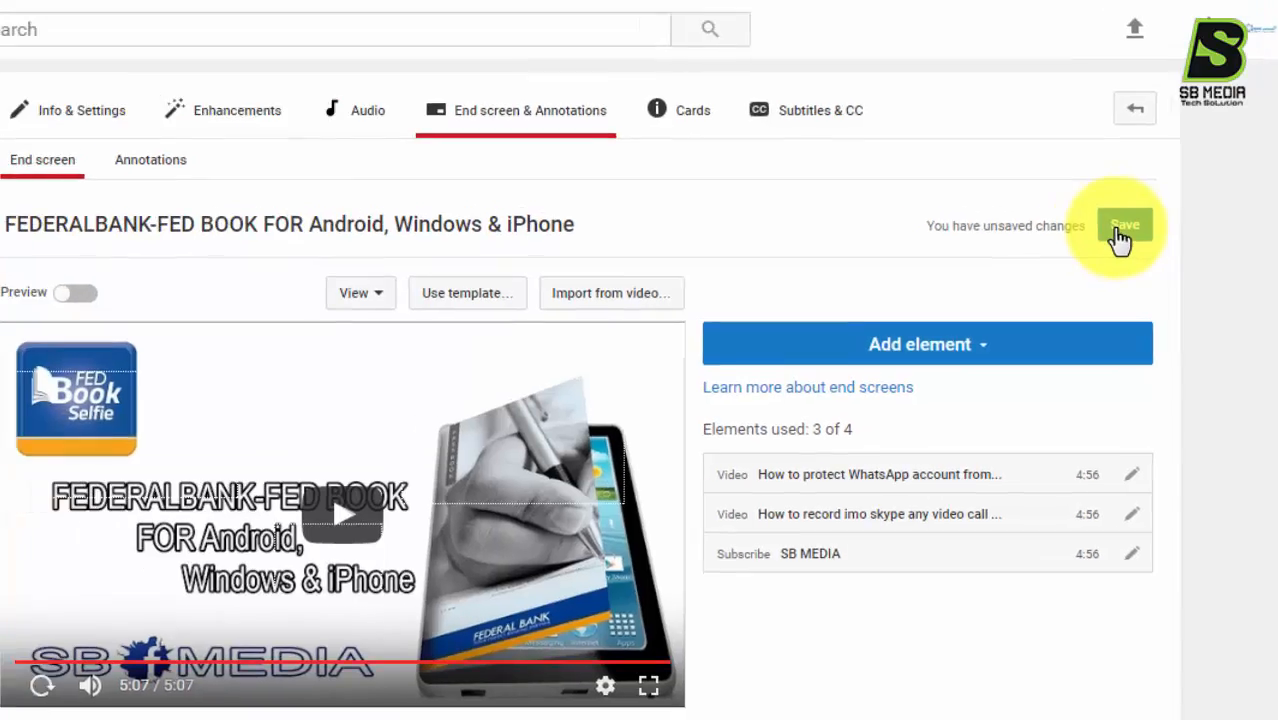
{"action": "left_click", "coordinate": [1099, 216]}
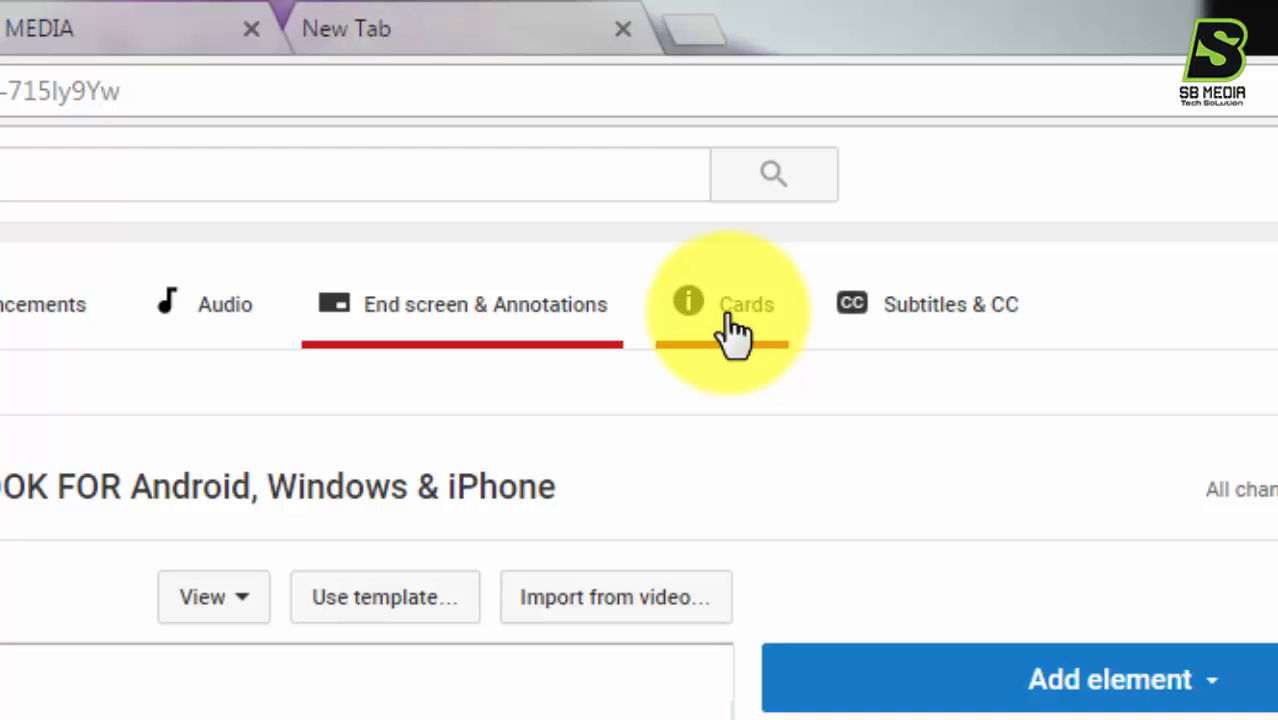
{"action": "left_click", "coordinate": [730, 318]}
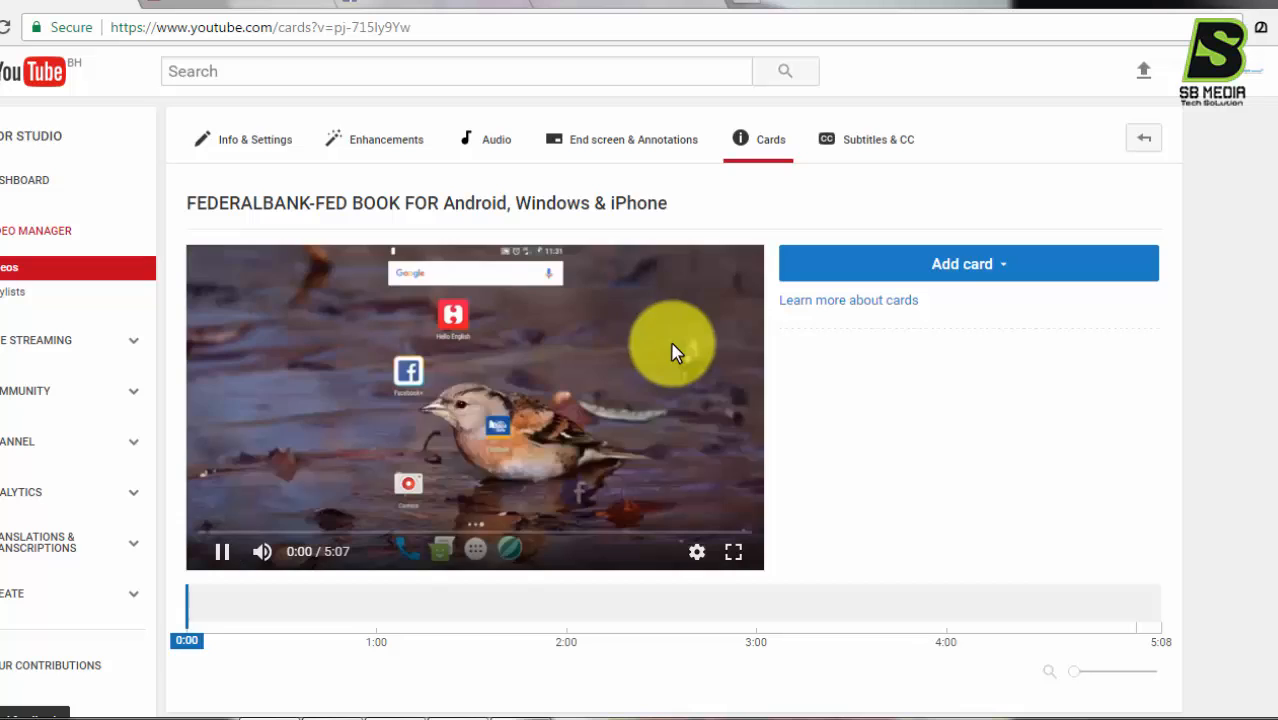
Step: Create a Video or Playlist card at 1:00 promoting the upload "How to make money on youtube part 1"
{"action": "left_click", "coordinate": [222, 551]}
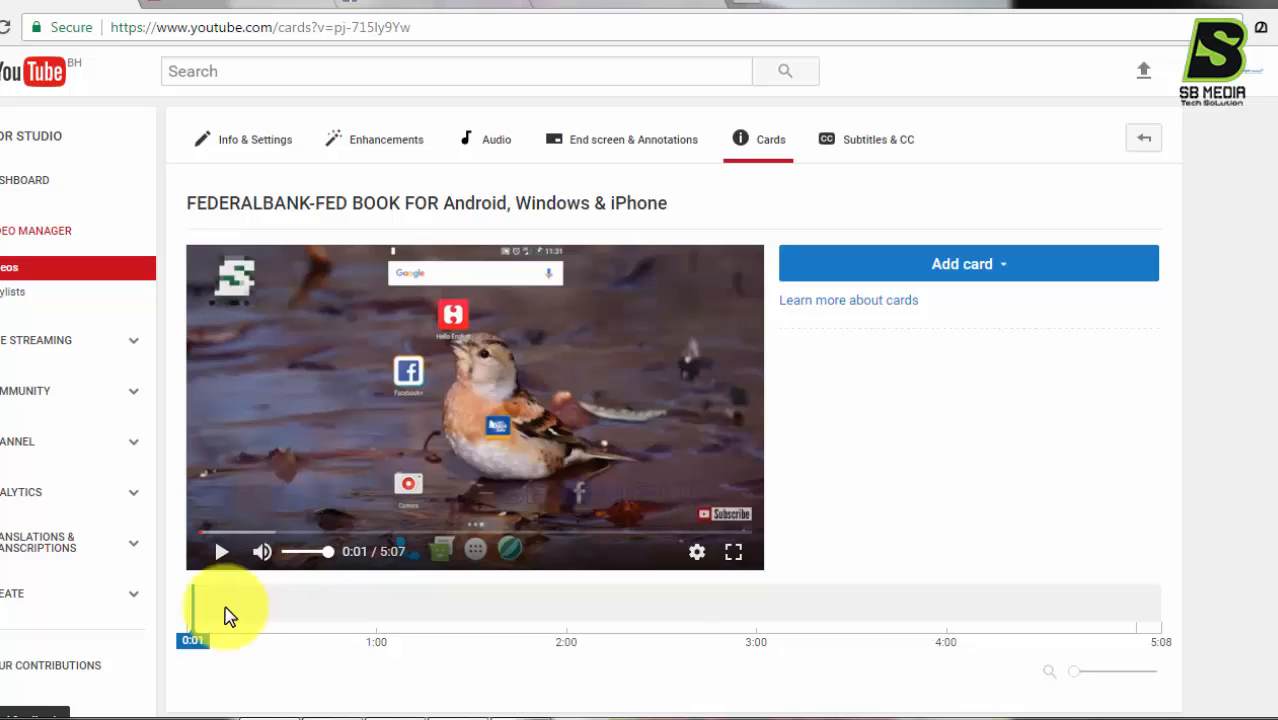
{"action": "left_click_drag", "start_coordinate": [194, 642], "coordinate": [377, 673]}
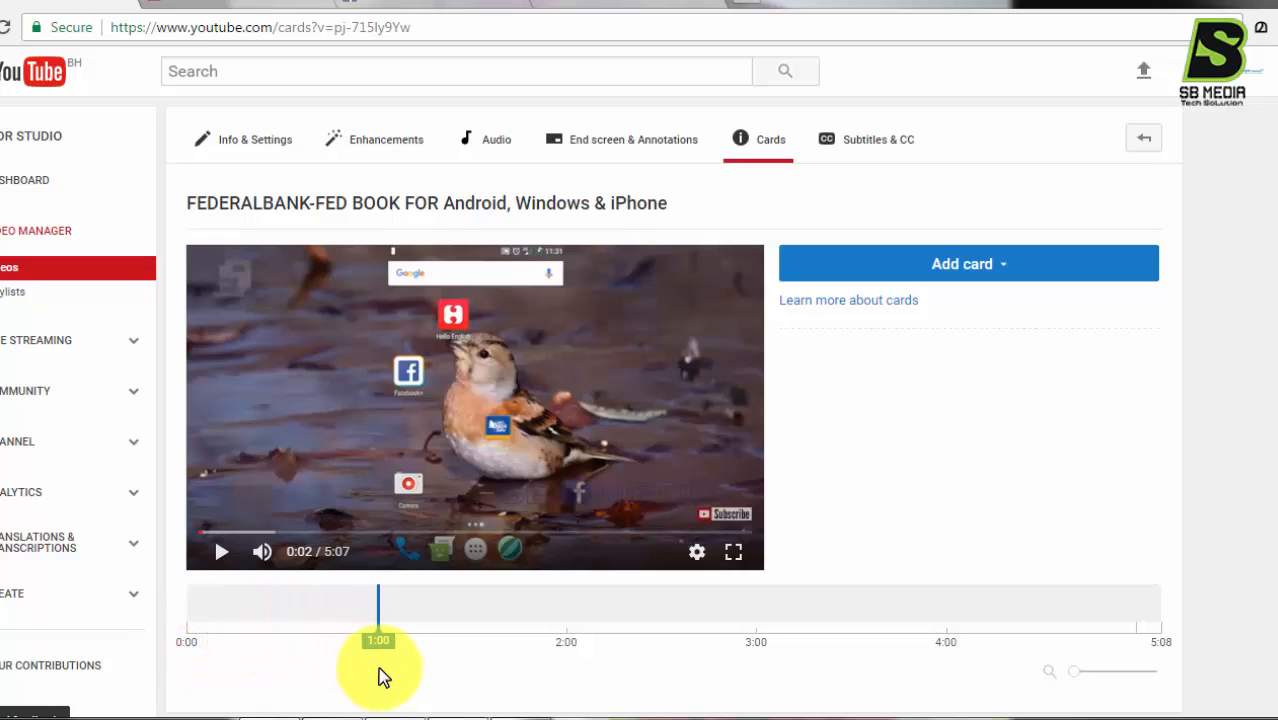
{"action": "left_click", "coordinate": [862, 278]}
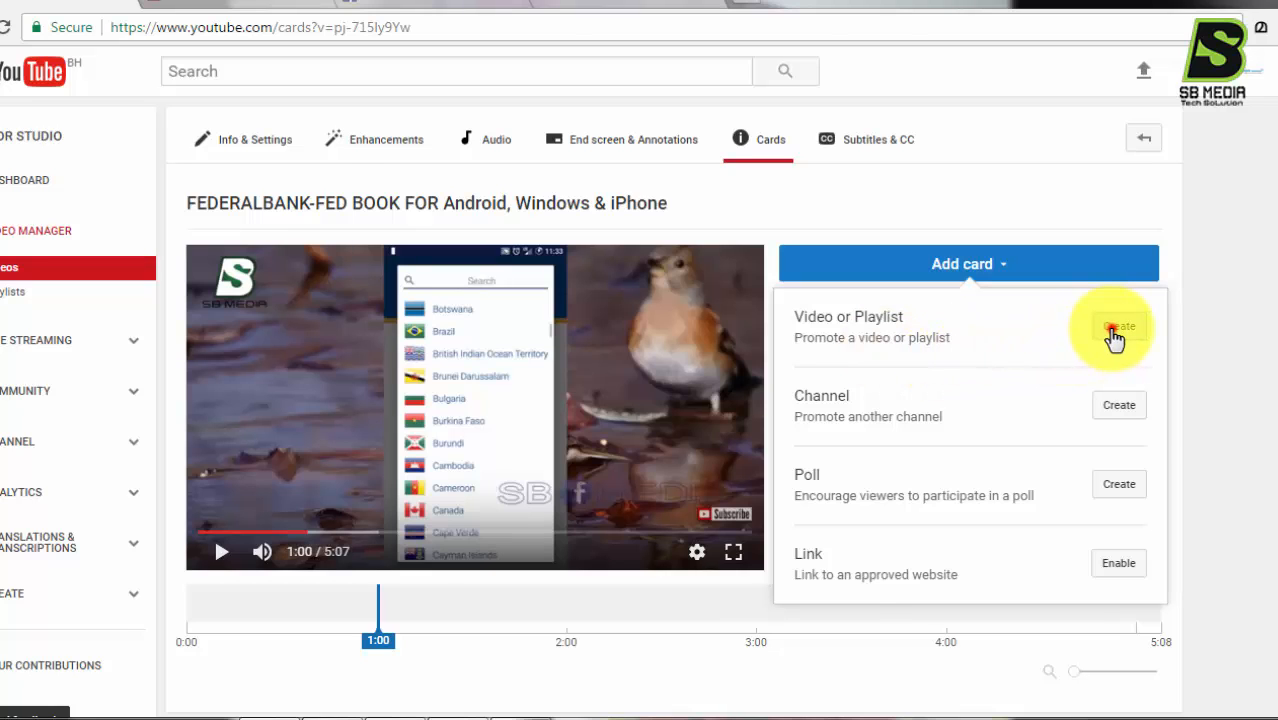
{"action": "left_click", "coordinate": [1111, 331]}
{"action": "scroll", "coordinate": [582, 362], "scroll_direction": "down", "scroll_amount": 2}
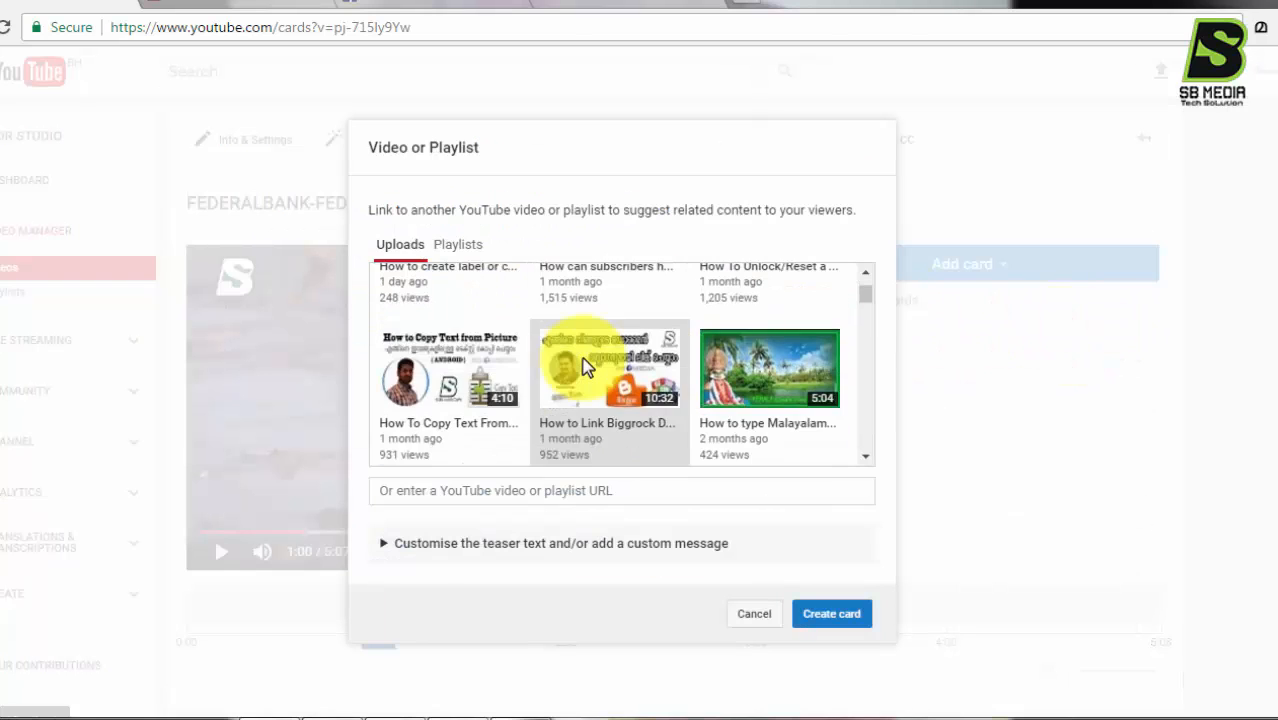
{"action": "scroll", "coordinate": [582, 356], "scroll_direction": "down", "scroll_amount": 3}
{"action": "scroll", "coordinate": [584, 353], "scroll_direction": "down", "scroll_amount": 2}
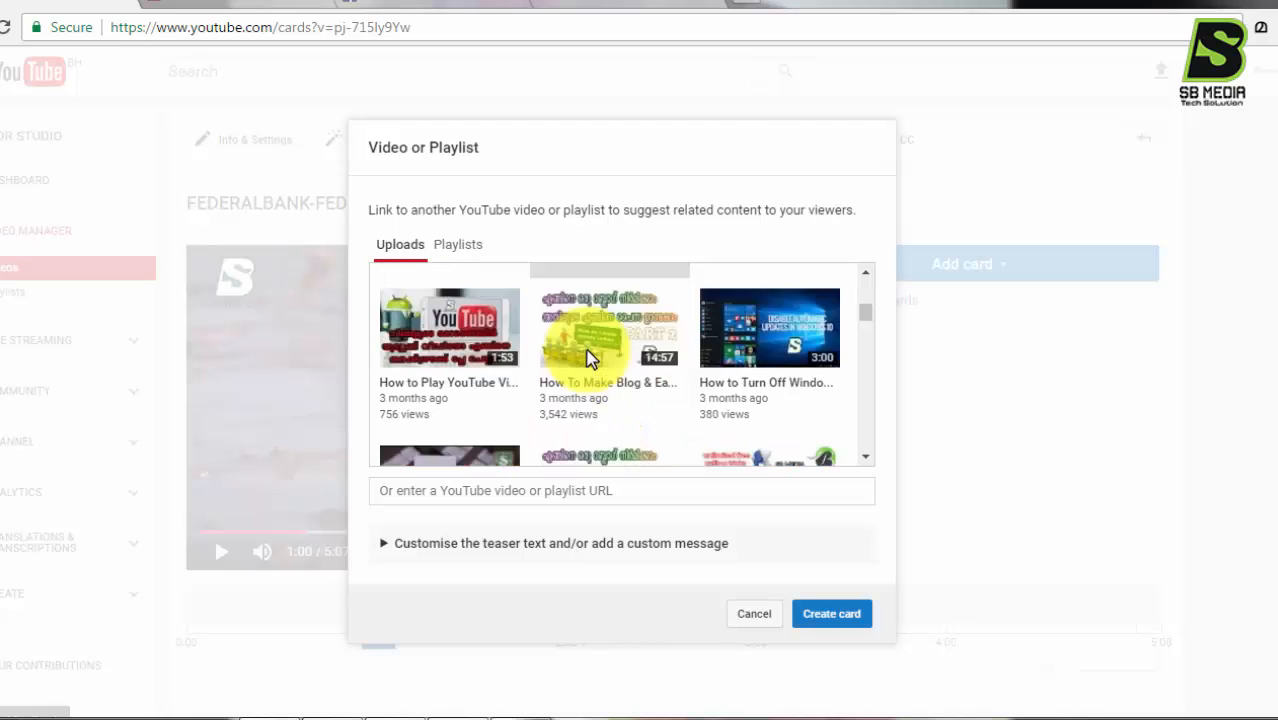
{"action": "scroll", "coordinate": [586, 349], "scroll_direction": "down", "scroll_amount": 2}
{"action": "scroll", "coordinate": [597, 355], "scroll_direction": "down", "scroll_amount": 3}
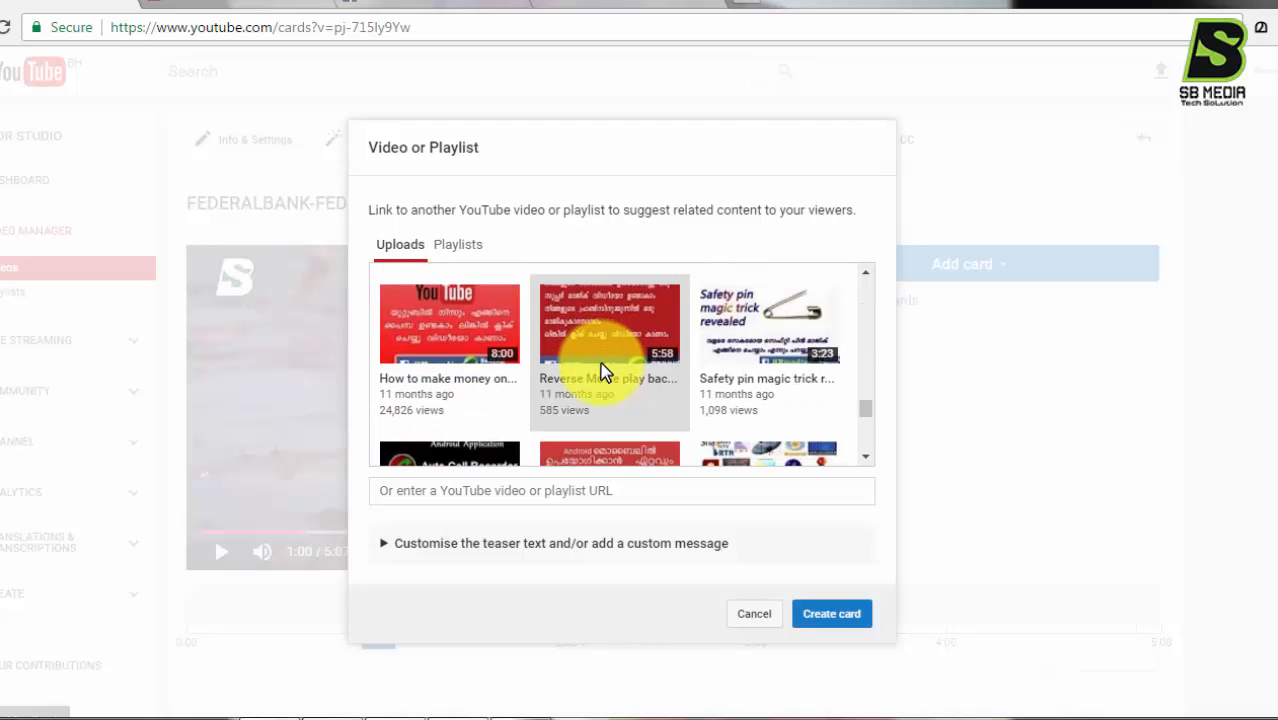
{"action": "left_click", "coordinate": [435, 334]}
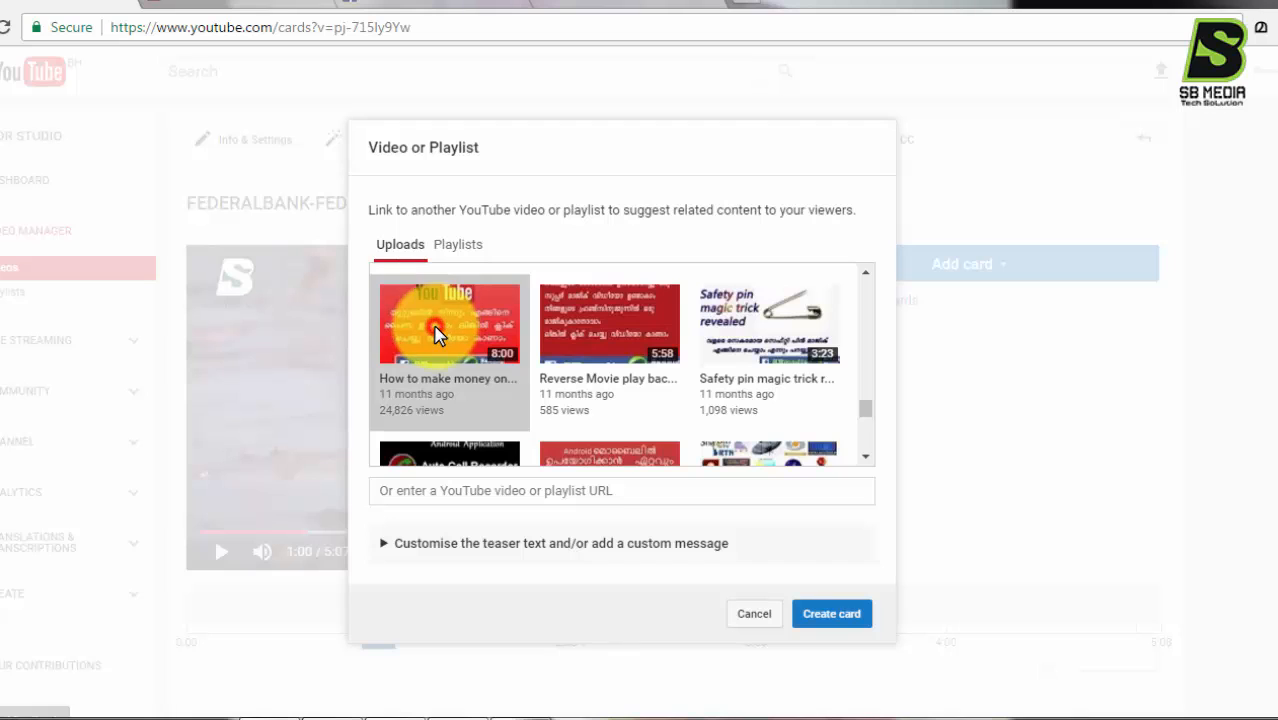
{"action": "left_click", "coordinate": [826, 615]}
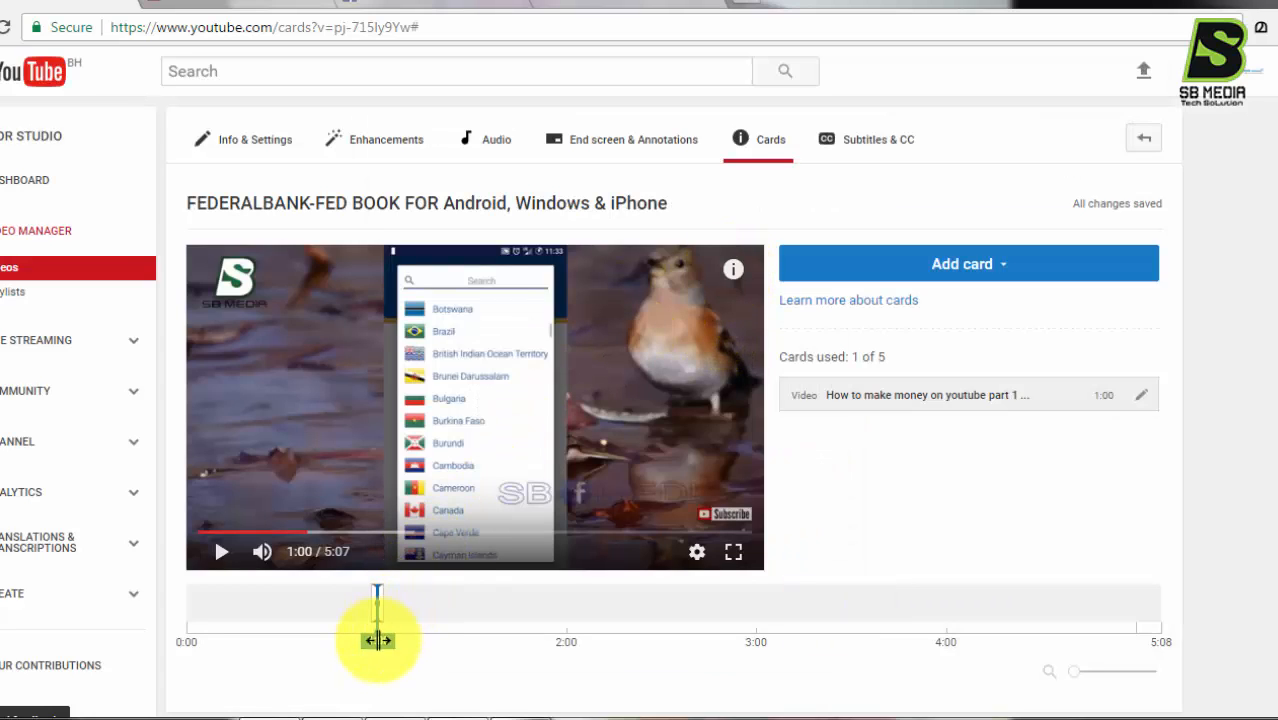
Step: Move the playhead to 0:39, then shift the card's timeline marker to 0:59 and back to 1:00
{"action": "left_click_drag", "start_coordinate": [377, 642], "coordinate": [312, 639]}
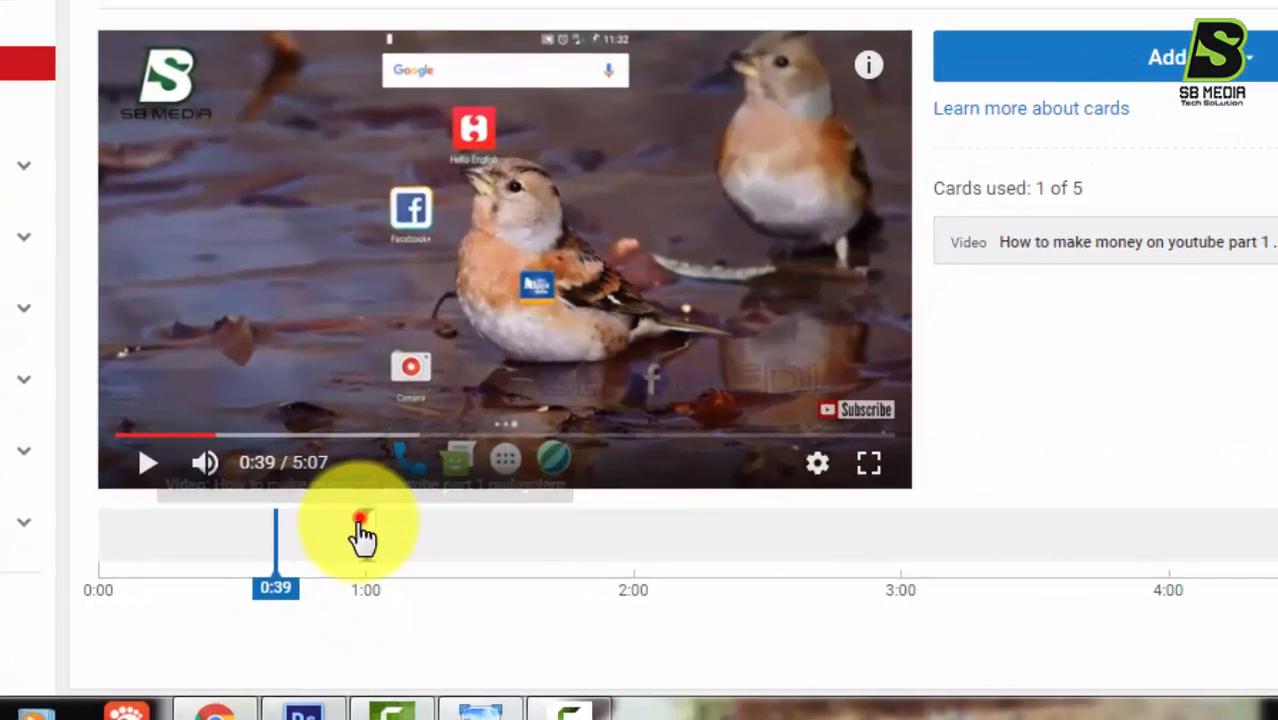
{"action": "left_click", "coordinate": [378, 573]}
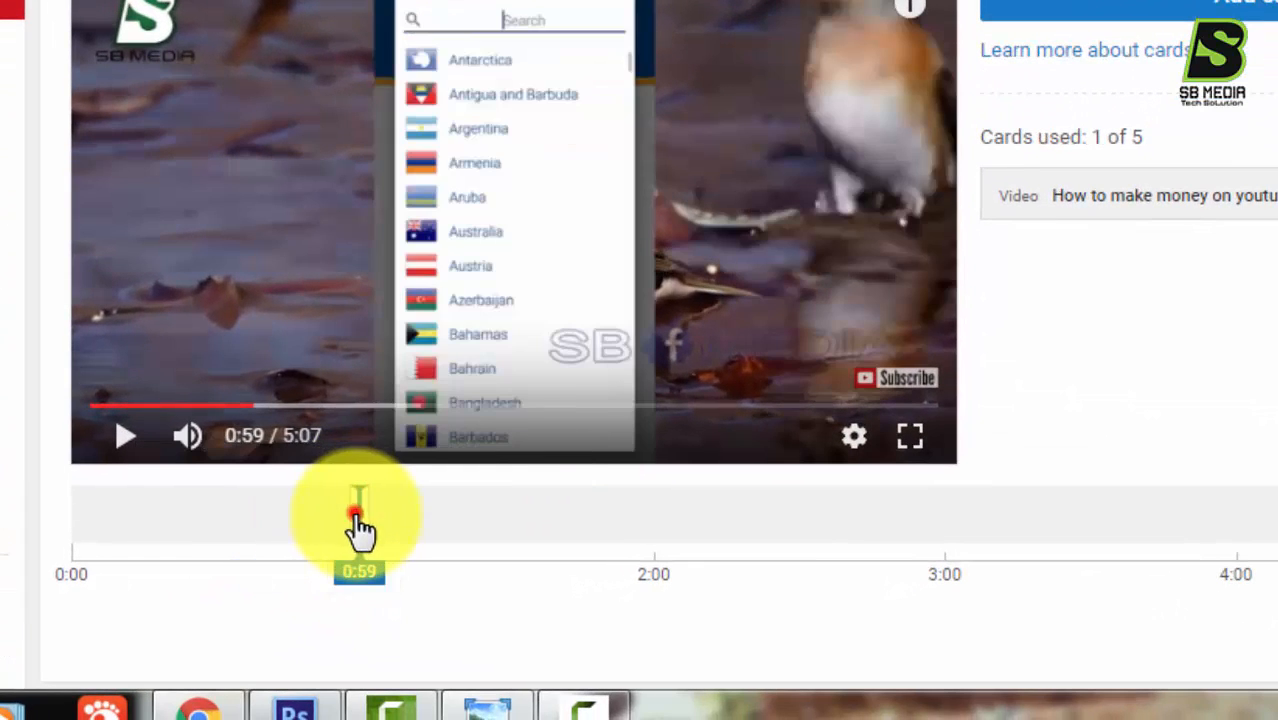
{"action": "mouse_move", "coordinate": [365, 534]}
{"action": "left_mouse_down"}
{"action": "mouse_move", "coordinate": [542, 540]}
{"action": "mouse_move", "coordinate": [422, 533]}
{"action": "mouse_move", "coordinate": [368, 522]}
{"action": "mouse_move", "coordinate": [360, 505]}
{"action": "left_mouse_up"}
{"action": "left_click", "coordinate": [297, 476]}
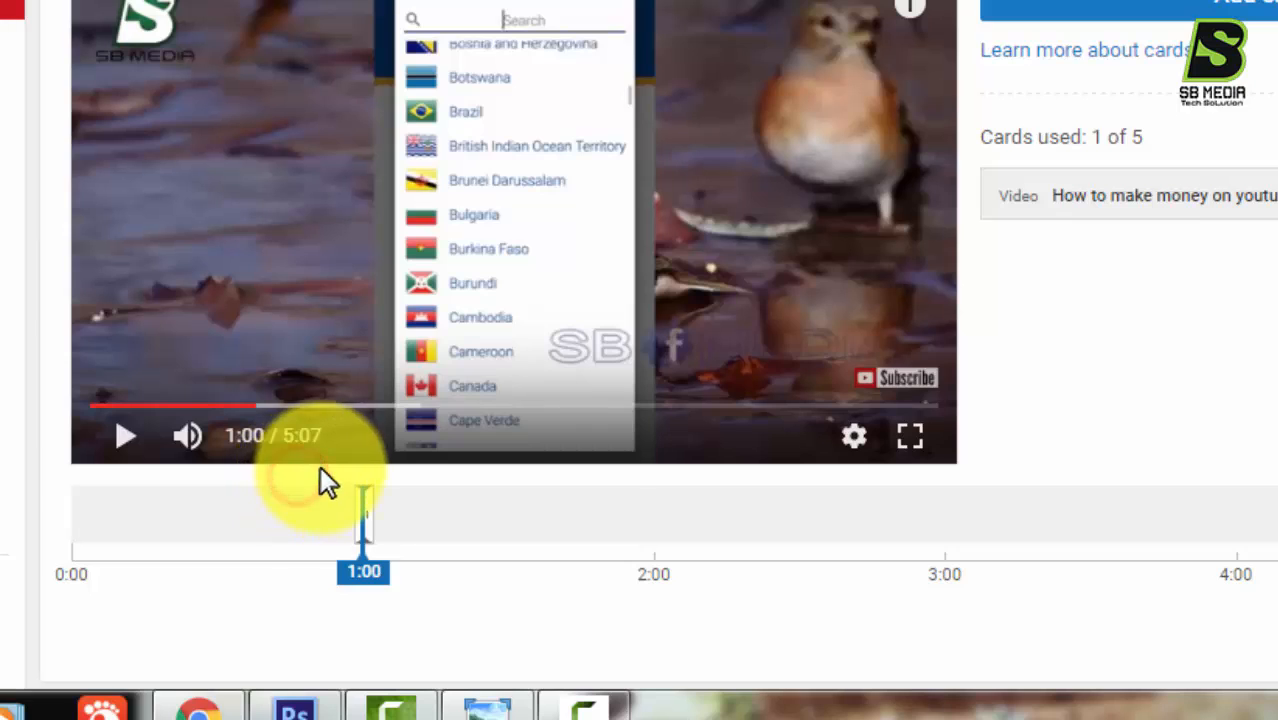
{"action": "left_click", "coordinate": [331, 466]}
Step: Play the video from about 0:54 past the card's marker to preview its teaser, and pause at 1:24
{"action": "left_click", "coordinate": [360, 622]}
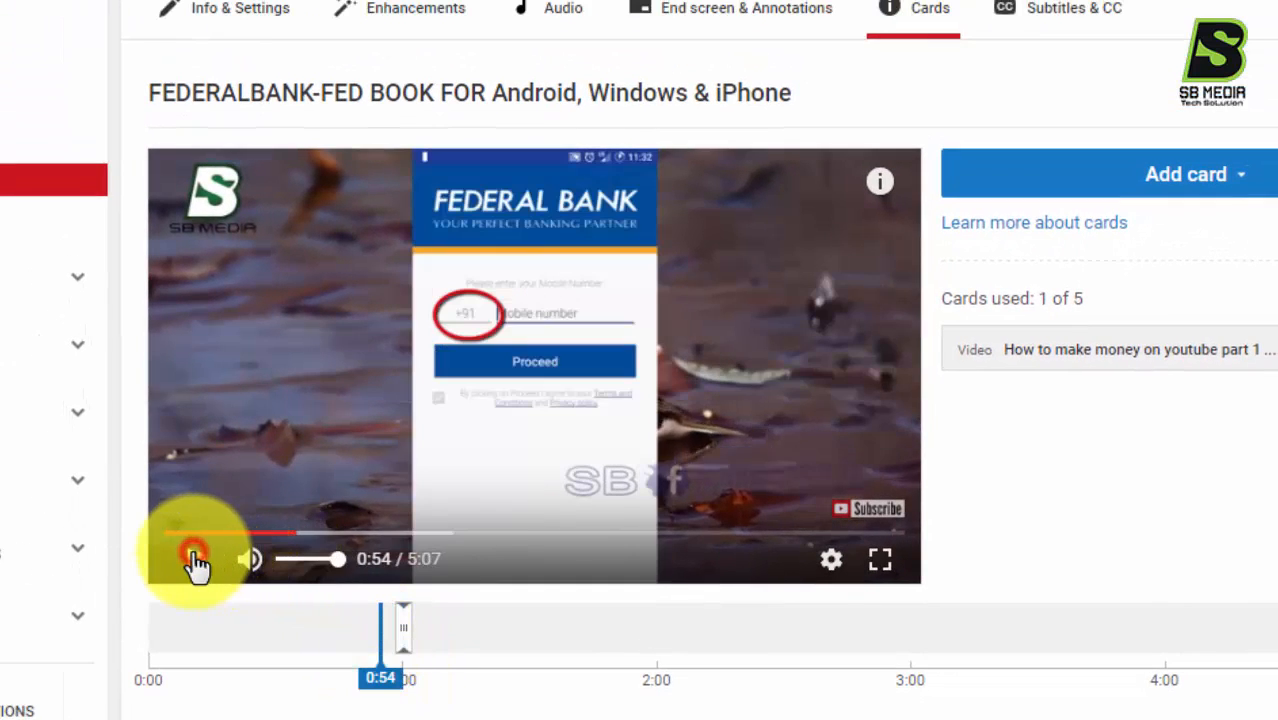
{"action": "left_click", "coordinate": [195, 560]}
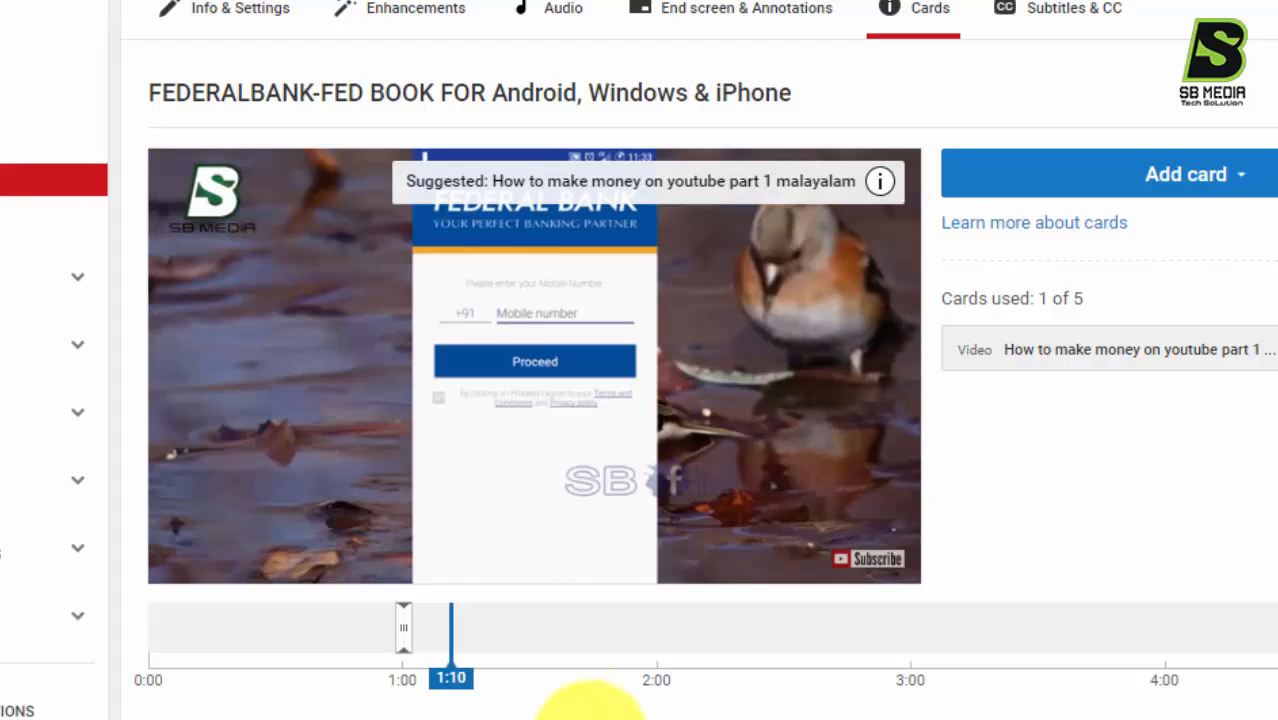
{"action": "left_click", "coordinate": [470, 622]}
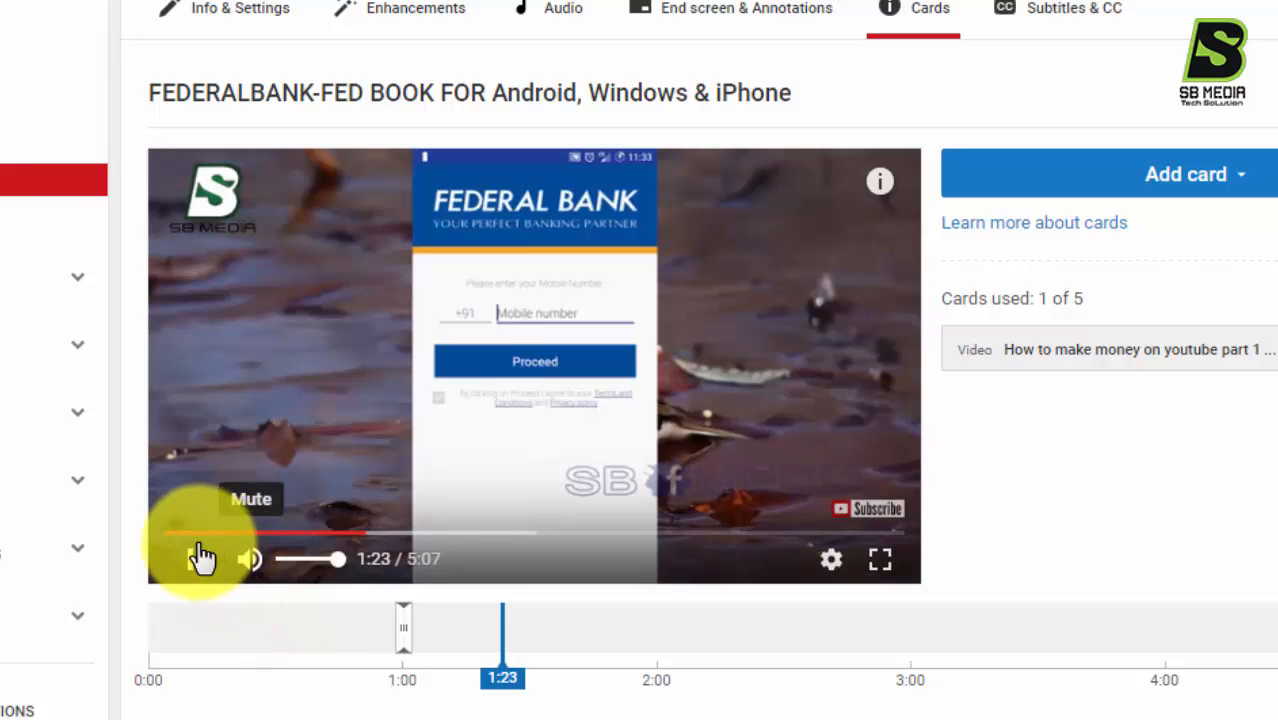
{"action": "left_click", "coordinate": [190, 560]}
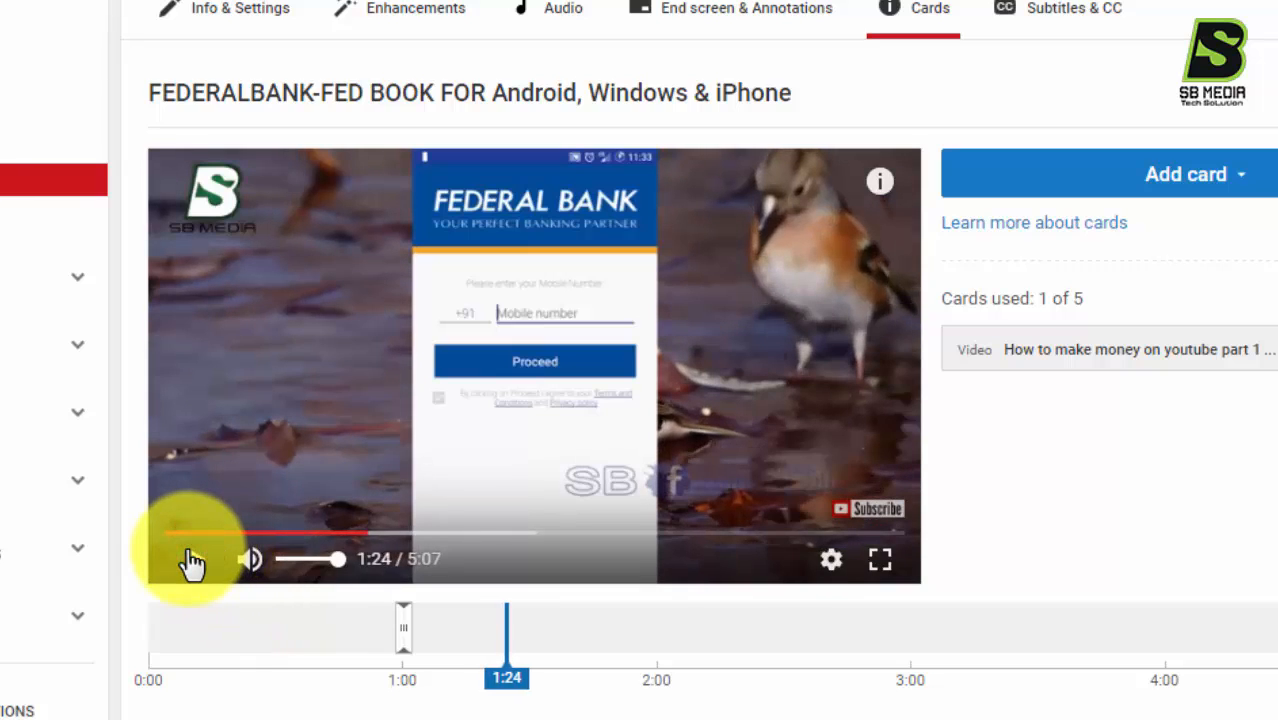